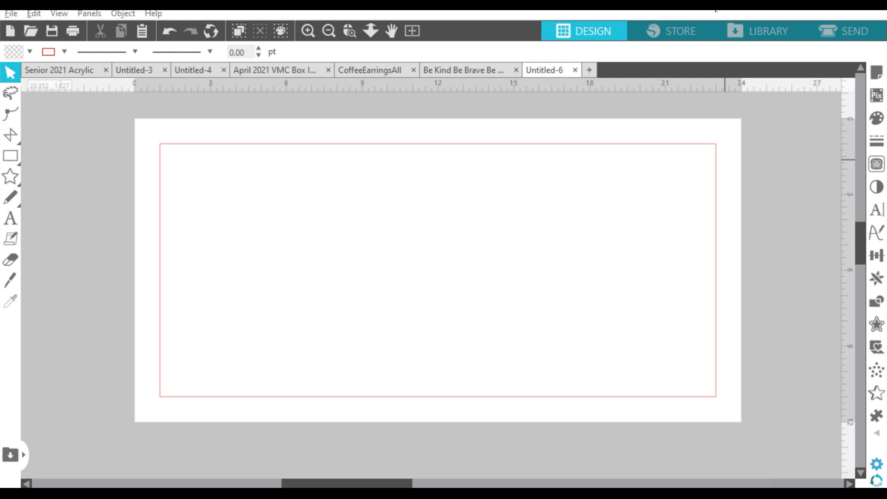
Open the page setup settings and check the dimensions of the red rectangle on the page.
{"action": "left_click", "coordinate": [881, 74]}
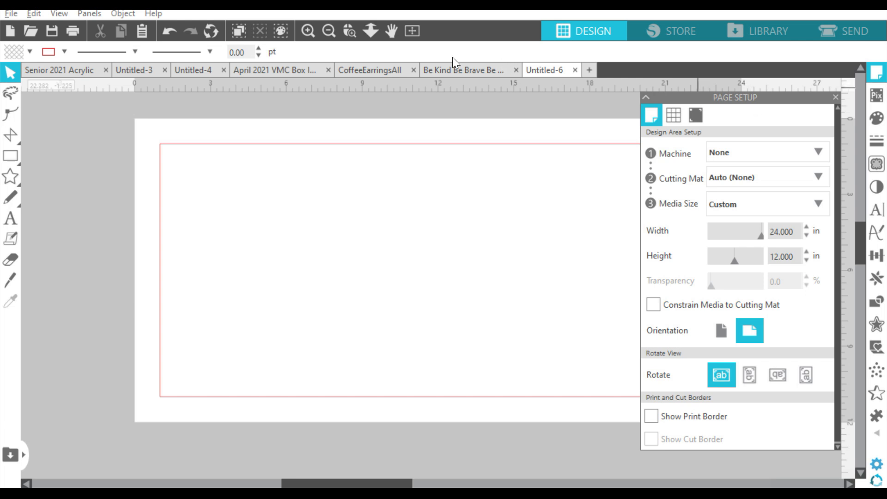
{"action": "left_click", "coordinate": [326, 32]}
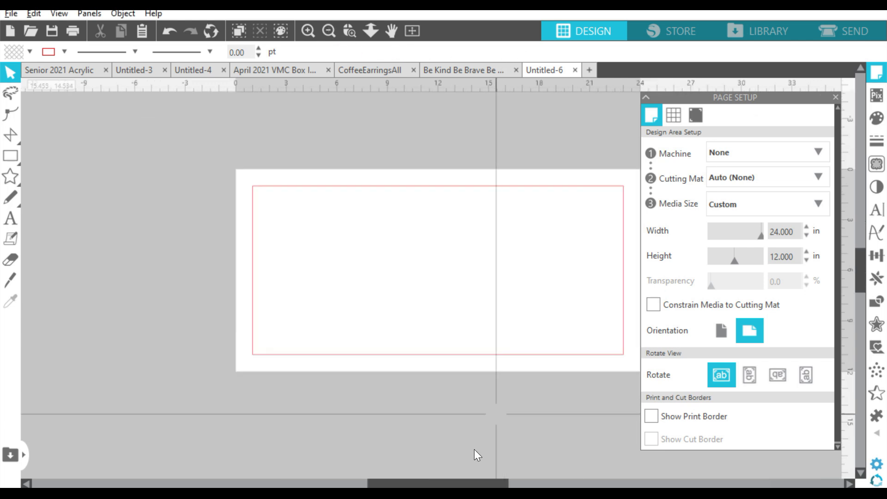
{"action": "left_click_drag", "start_coordinate": [474, 481], "coordinate": [489, 481]}
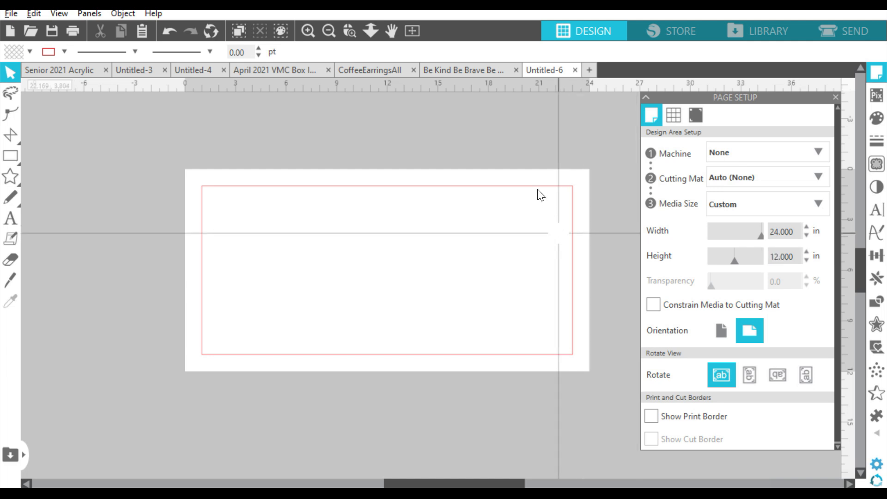
{"action": "left_click", "coordinate": [514, 190]}
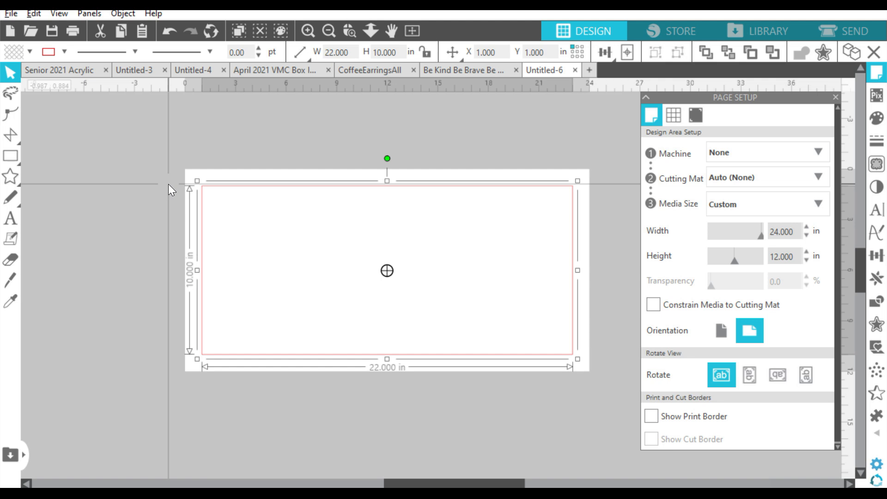
{"action": "left_click", "coordinate": [302, 144]}
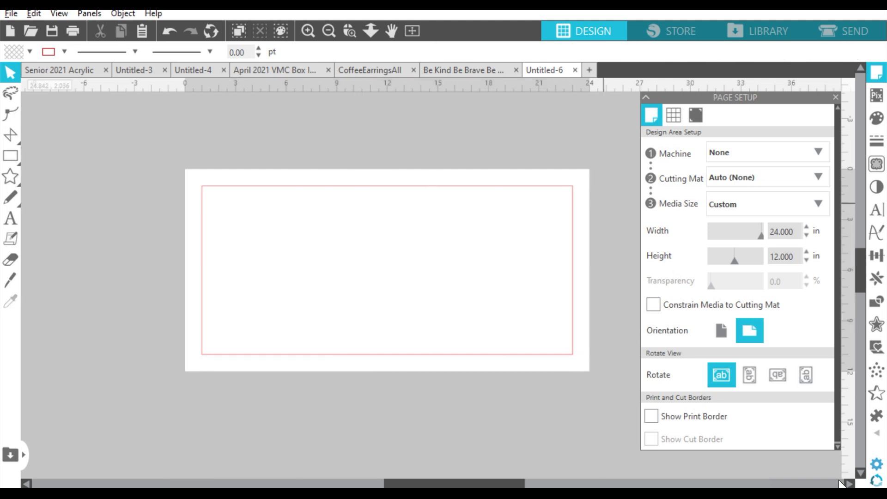
Bring the photo of the child in the pink cap from the Downloads folder into the design.
{"action": "key", "text": "alt+Tab"}
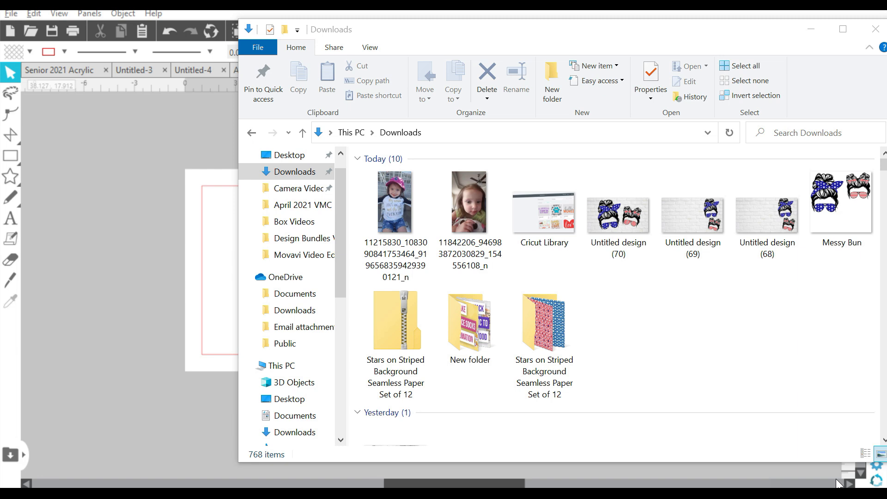
{"action": "left_click", "coordinate": [409, 210]}
{"action": "left_click_drag", "start_coordinate": [146, 223], "coordinate": [126, 233]}
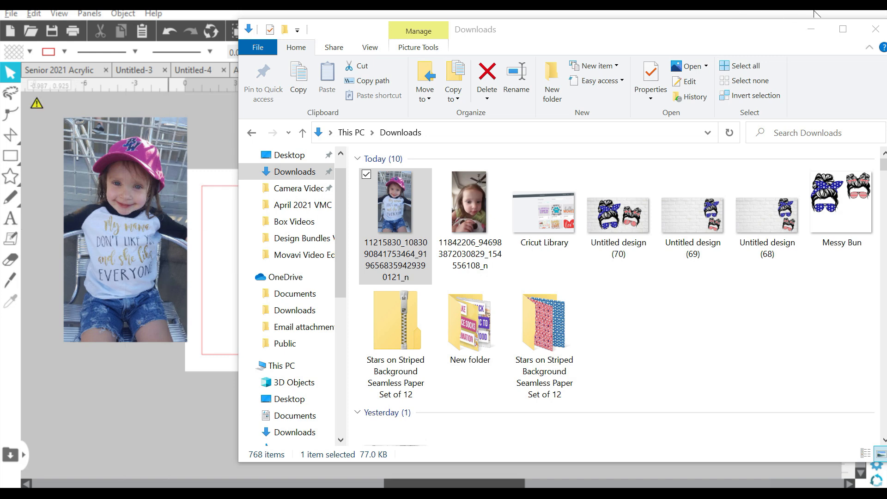
{"action": "left_click", "coordinate": [810, 33]}
Move the photo into the left part of the red rectangle and scale it to about 5.09 by 9.26 in.
{"action": "left_click_drag", "start_coordinate": [161, 173], "coordinate": [301, 247]}
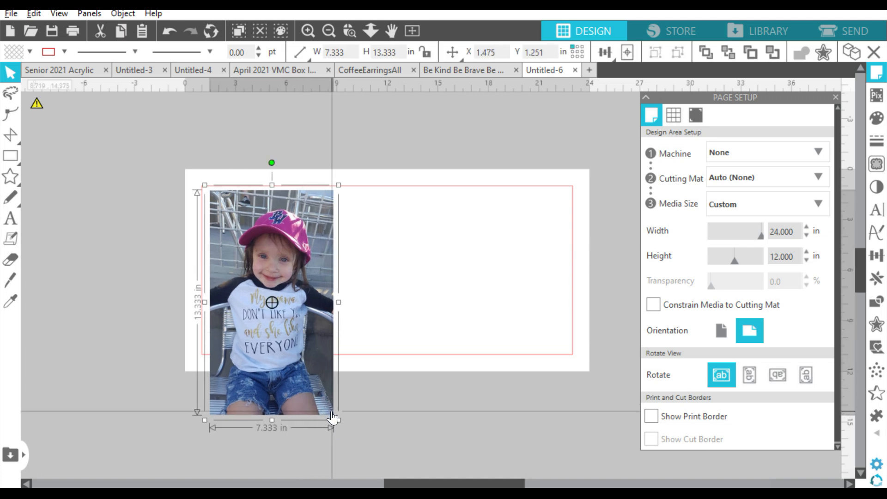
{"action": "left_click_drag", "start_coordinate": [338, 420], "coordinate": [297, 353]}
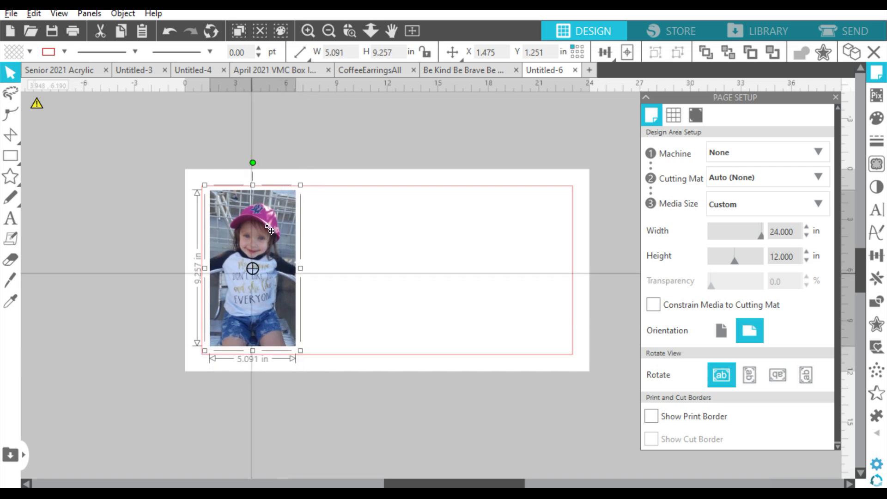
{"action": "left_click_drag", "start_coordinate": [268, 223], "coordinate": [271, 222]}
{"action": "left_click", "coordinate": [461, 259]}
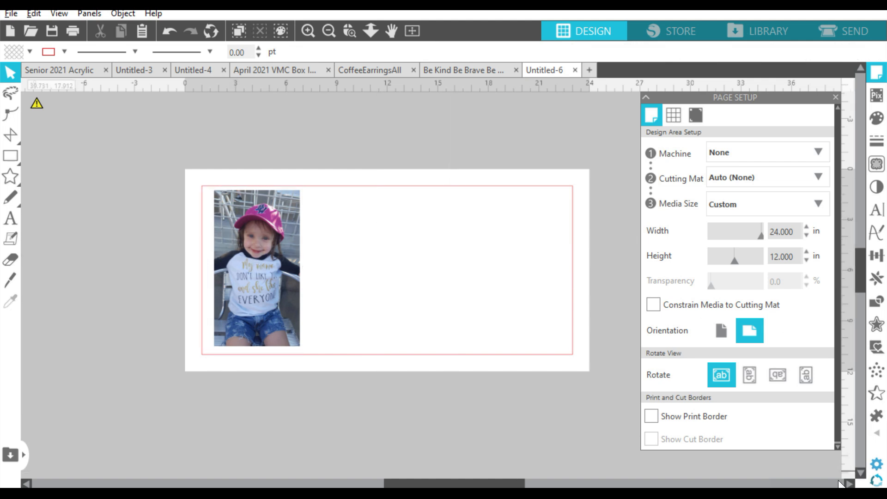
{"action": "key", "text": "alt+Tab"}
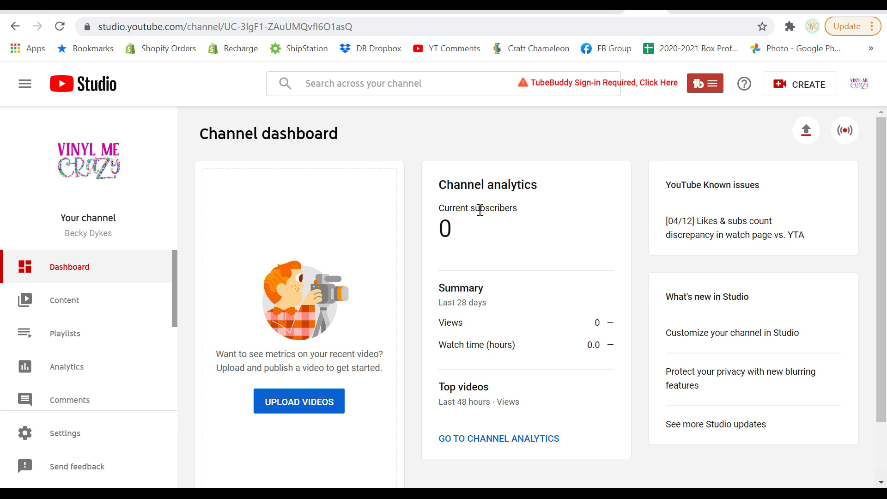
{"action": "left_click", "coordinate": [334, 402]}
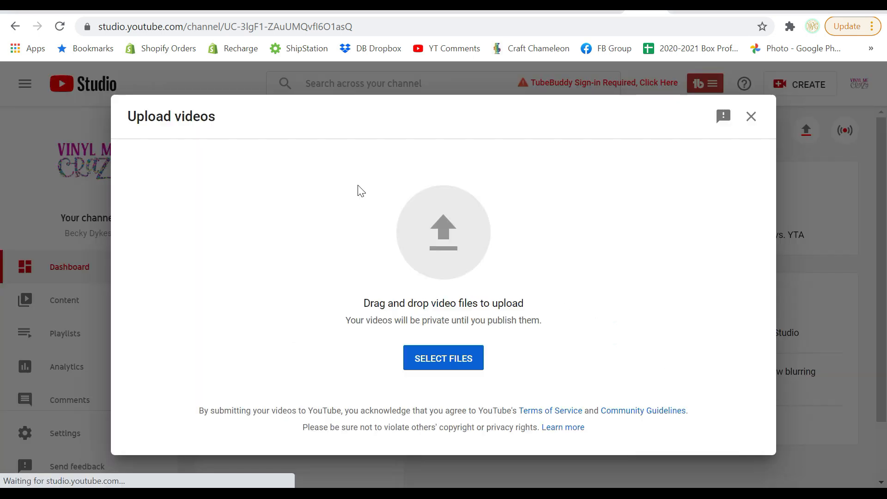
{"action": "left_click", "coordinate": [436, 363]}
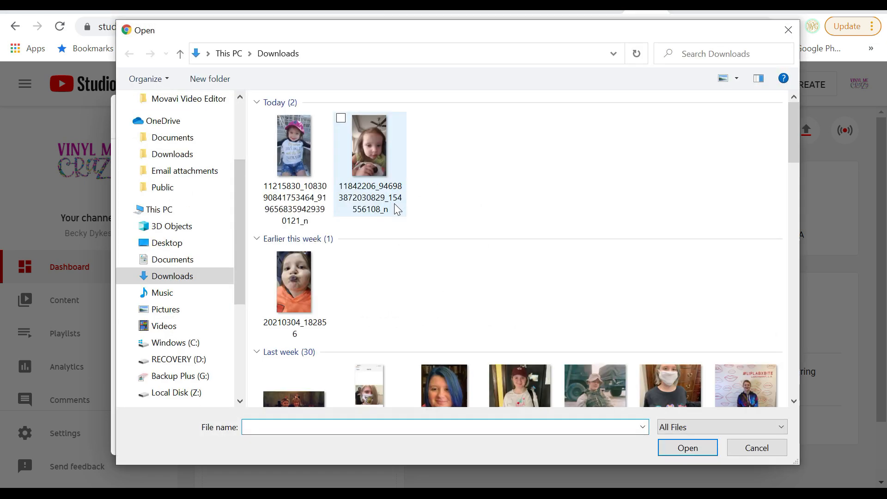
{"action": "left_click", "coordinate": [351, 156]}
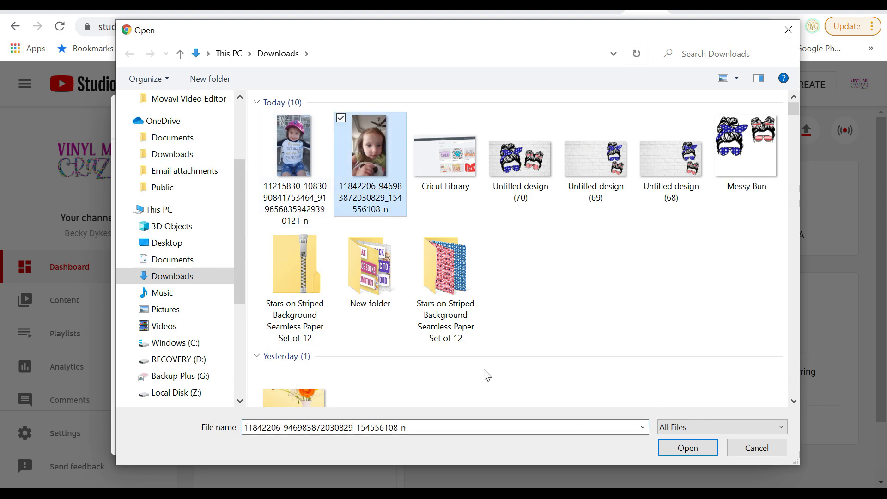
{"action": "left_click", "coordinate": [687, 447]}
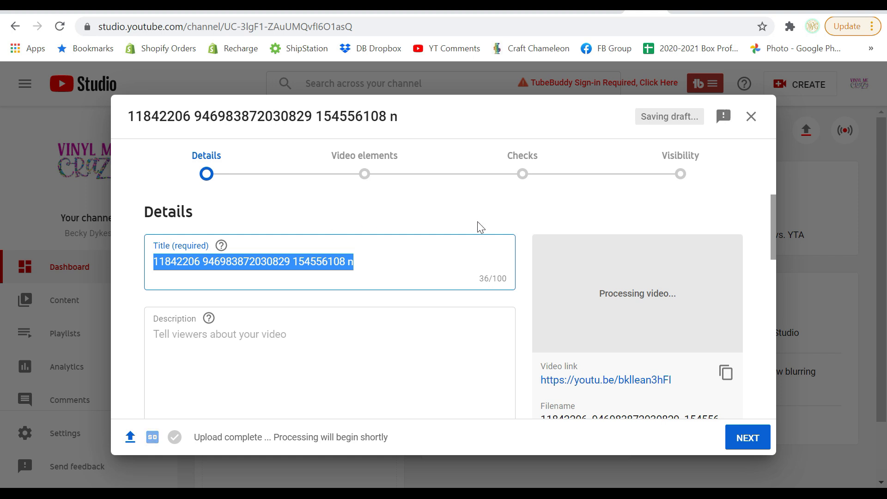
Mark the uploaded video as not made for kids and finish its details stage.
{"action": "left_click_drag", "start_coordinate": [774, 212], "coordinate": [769, 385]}
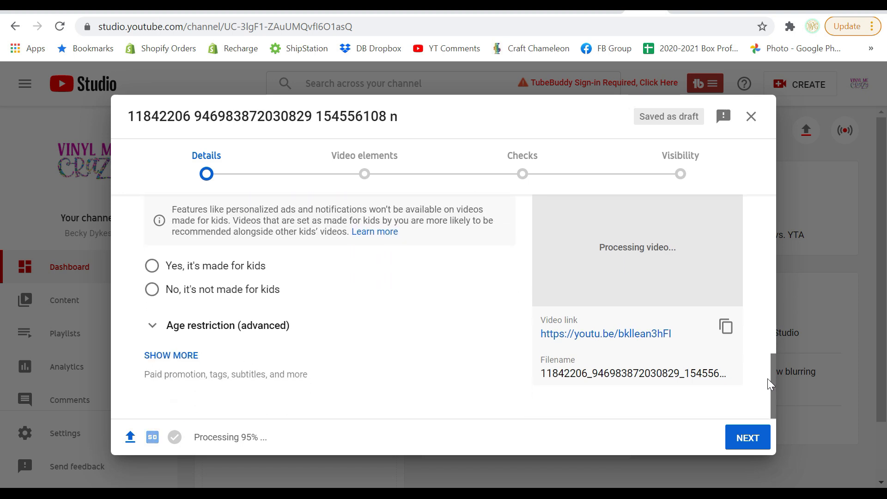
{"action": "left_click", "coordinate": [246, 297]}
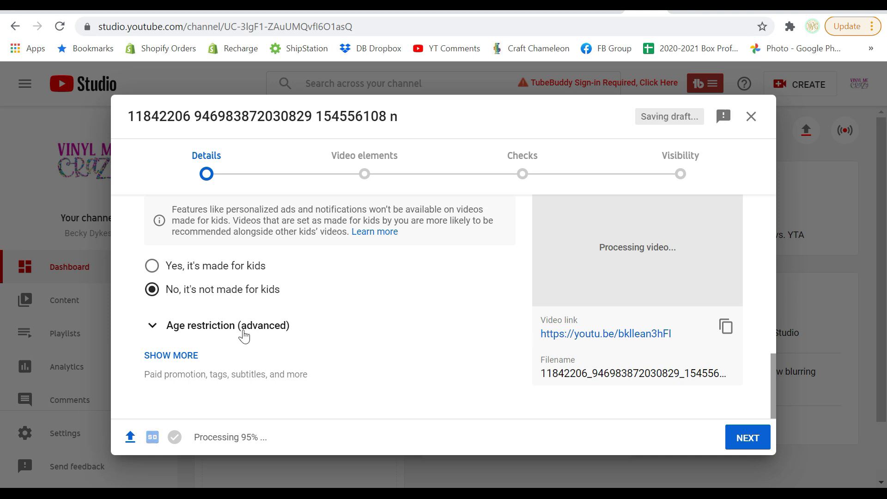
{"action": "left_click_drag", "start_coordinate": [772, 389], "coordinate": [787, 227]}
{"action": "left_click_drag", "start_coordinate": [784, 208], "coordinate": [774, 406]}
{"action": "left_click", "coordinate": [746, 437]}
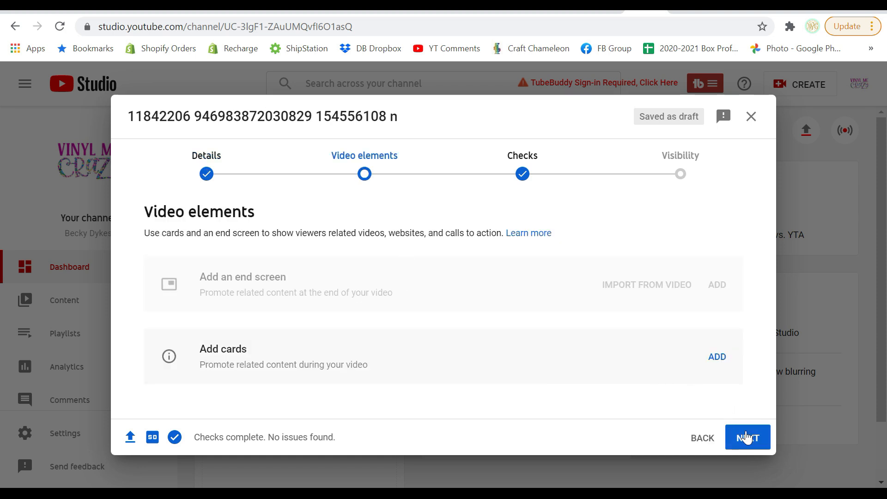
Pass the video elements and checks stages, set the video's visibility to Unlisted and save it.
{"action": "left_click", "coordinate": [744, 437]}
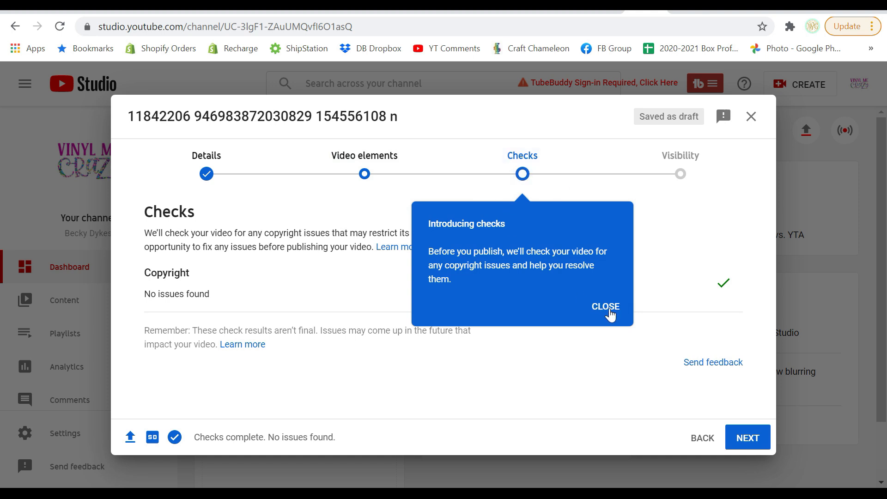
{"action": "left_click", "coordinate": [607, 307]}
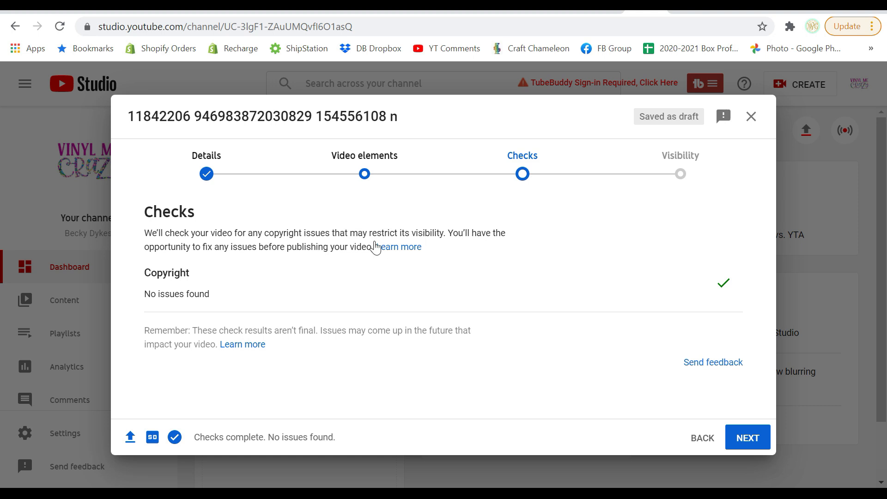
{"action": "left_click", "coordinate": [742, 435]}
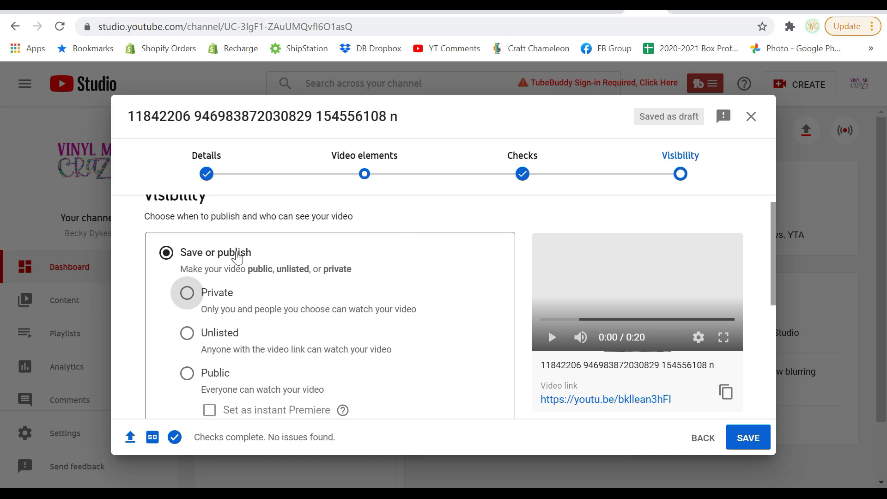
{"action": "left_click", "coordinate": [187, 333]}
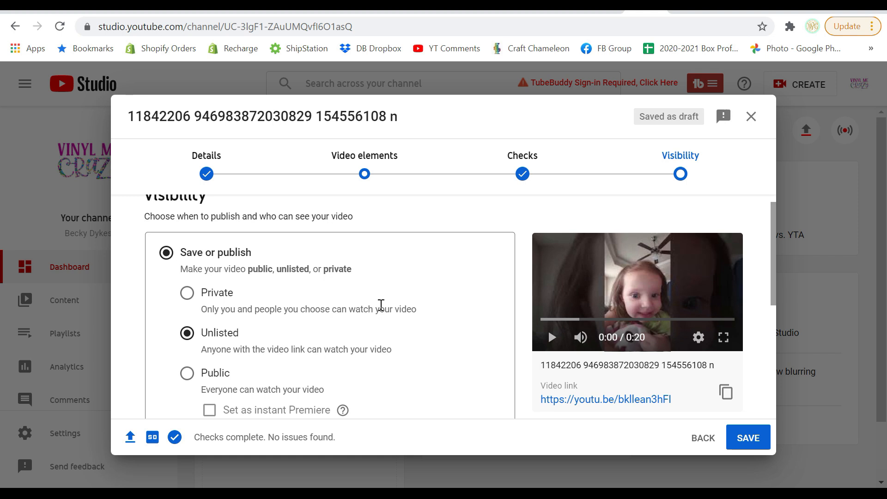
{"action": "scroll", "coordinate": [381, 305], "scroll_direction": "down", "scroll_amount": 1}
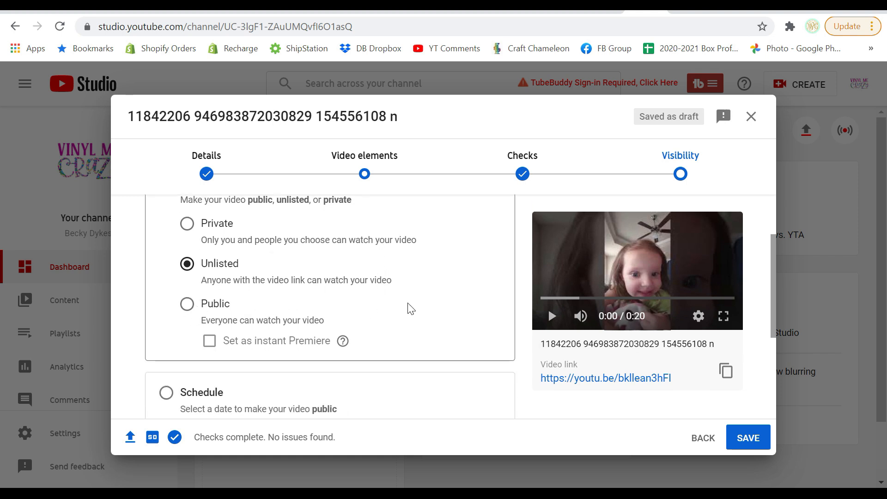
{"action": "scroll", "coordinate": [456, 309], "scroll_direction": "down", "scroll_amount": 1}
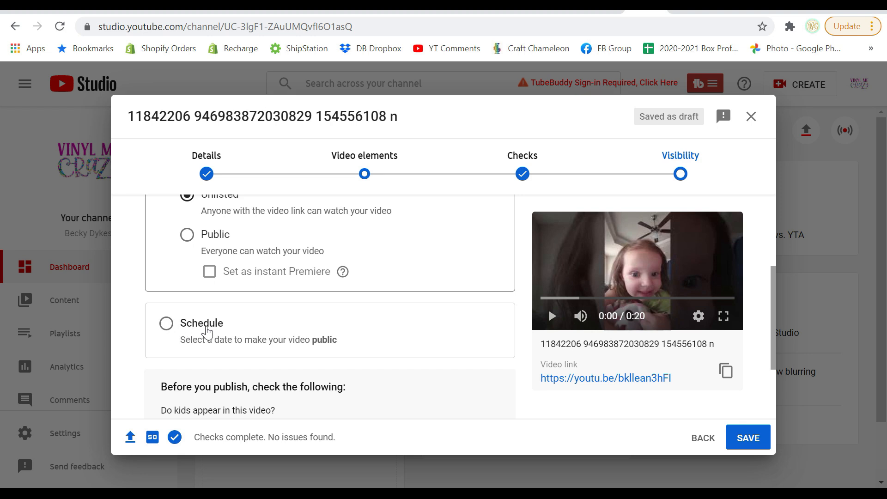
{"action": "scroll", "coordinate": [207, 333], "scroll_direction": "down", "scroll_amount": 2}
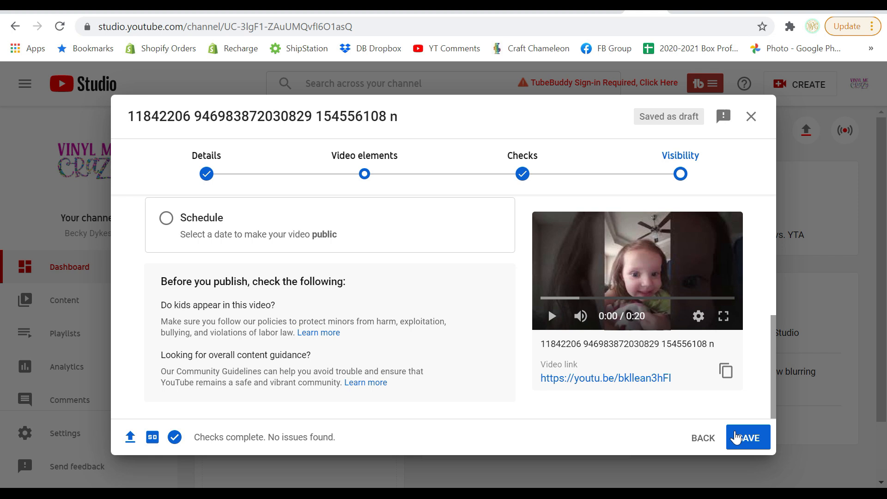
{"action": "left_click", "coordinate": [736, 437]}
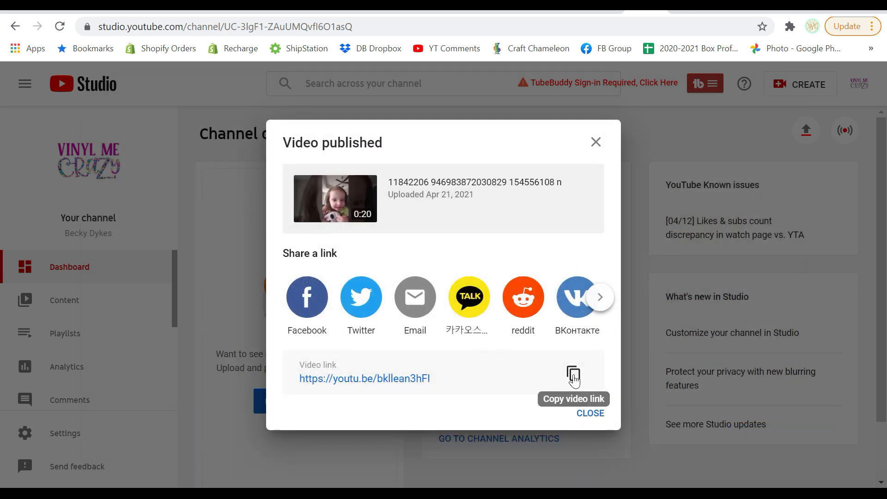
Copy the published video's link and show the channel's content list.
{"action": "left_click", "coordinate": [574, 380]}
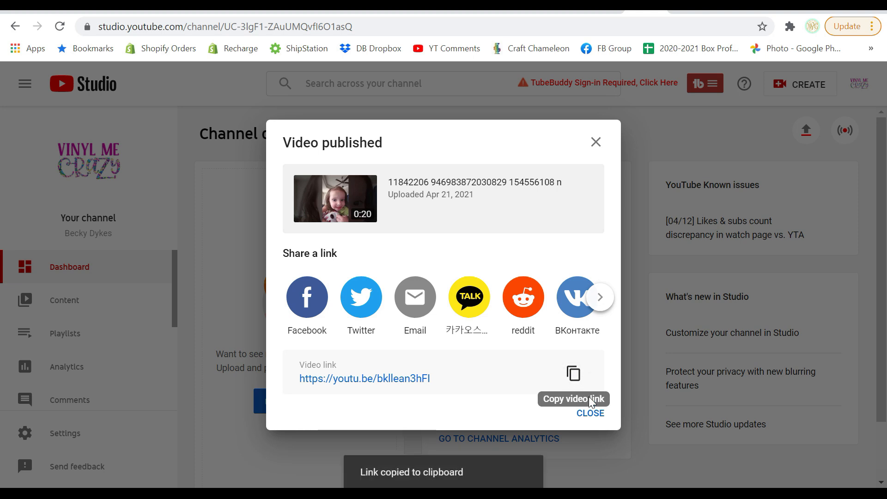
{"action": "left_click", "coordinate": [590, 412]}
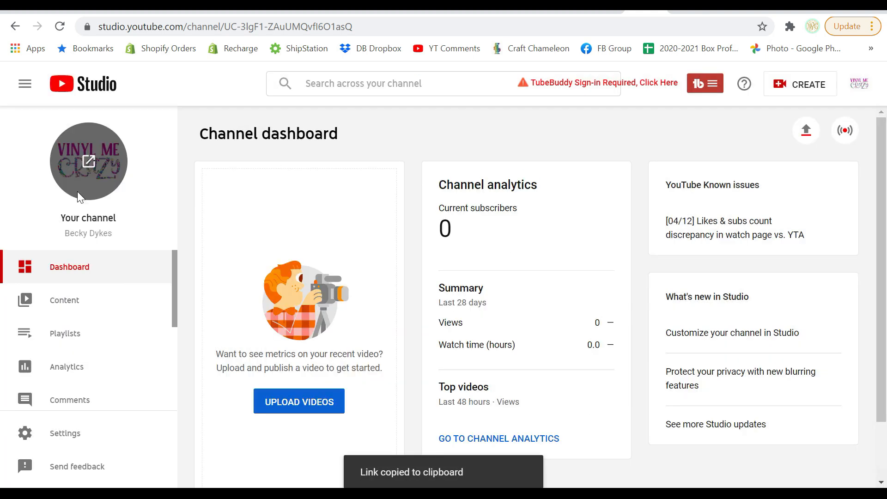
{"action": "left_click", "coordinate": [74, 303]}
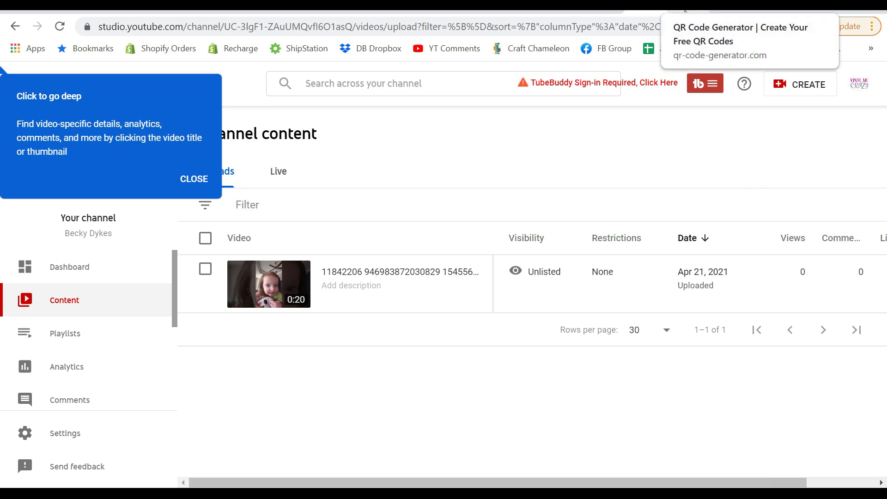
Generate a QR code from the copied video link on qr-code-generator.com and dismiss the video content banner.
{"action": "left_click", "coordinate": [685, 10]}
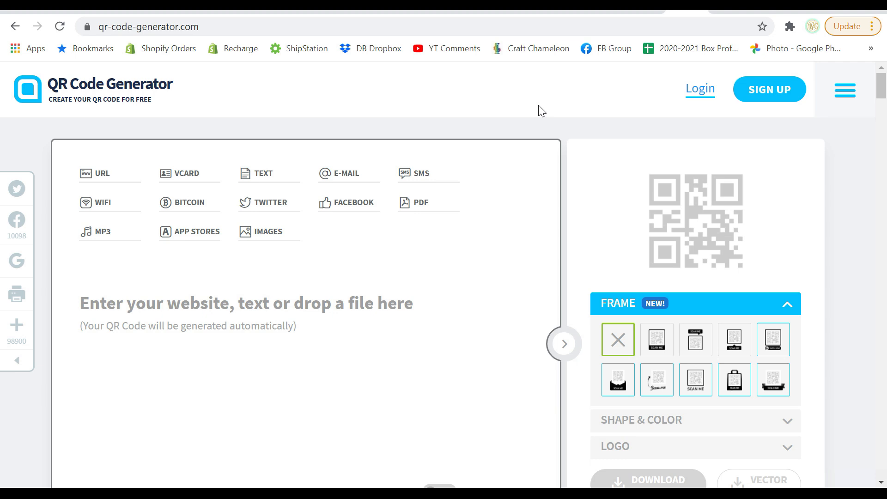
{"action": "left_click", "coordinate": [285, 305]}
{"action": "key", "text": "ctrl+v"}
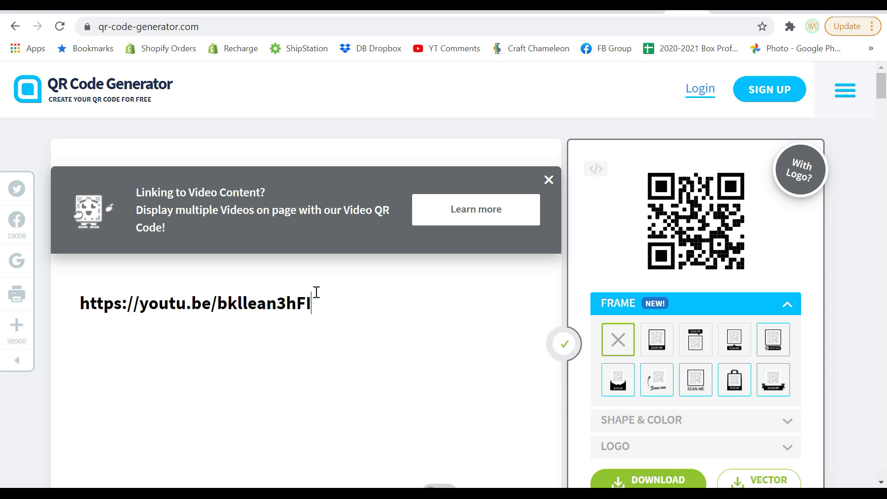
{"action": "left_click", "coordinate": [548, 179]}
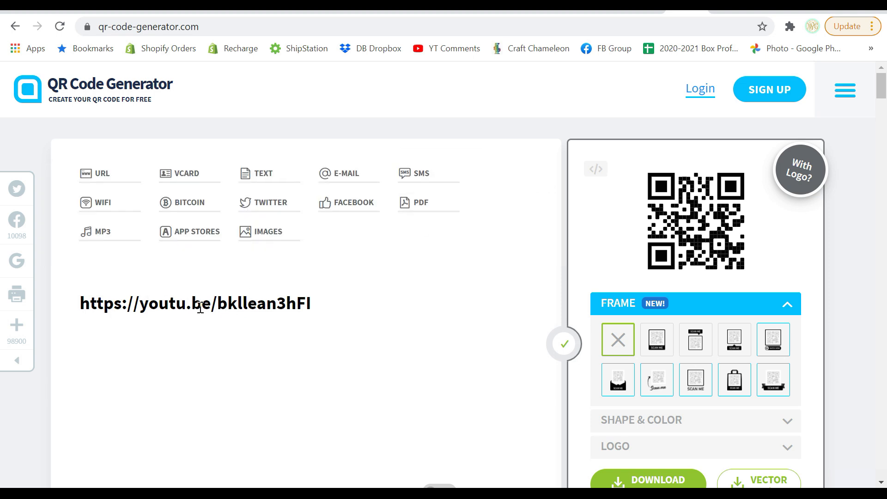
Download the frameless QR code as a JPG and dismiss the sign-up offer.
{"action": "scroll", "coordinate": [626, 270], "scroll_direction": "down", "scroll_amount": 1}
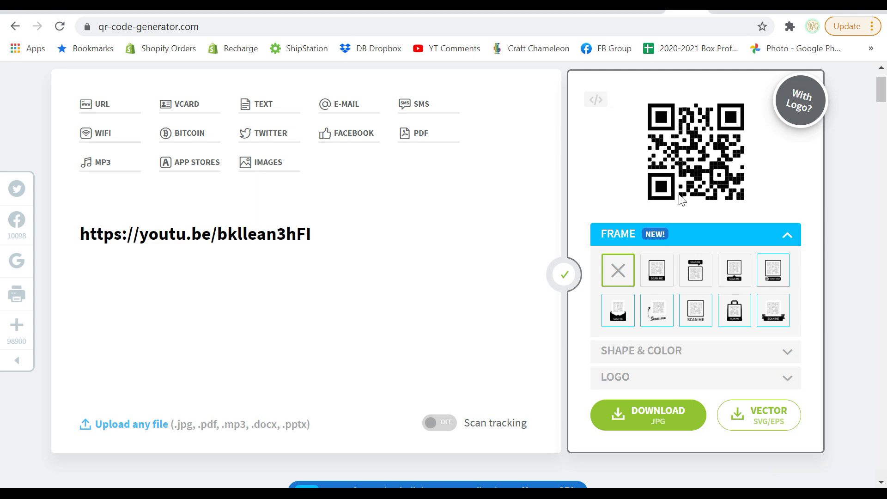
{"action": "left_click", "coordinate": [661, 419]}
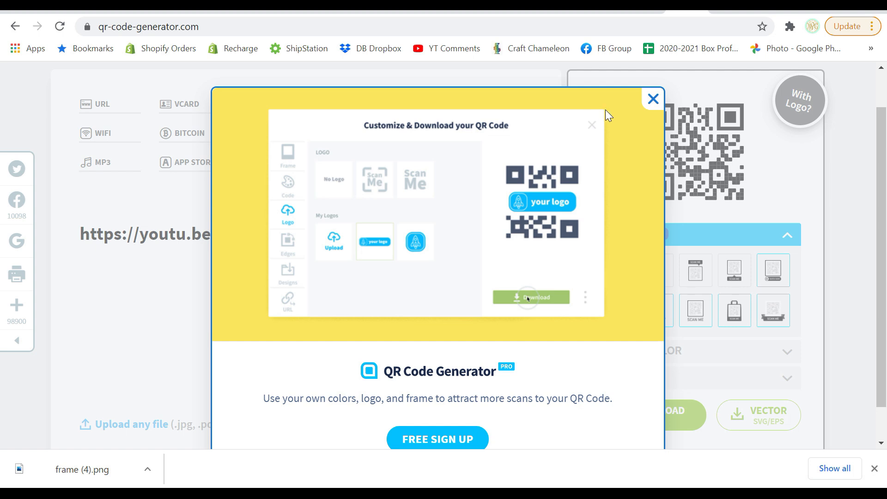
{"action": "left_click", "coordinate": [653, 99]}
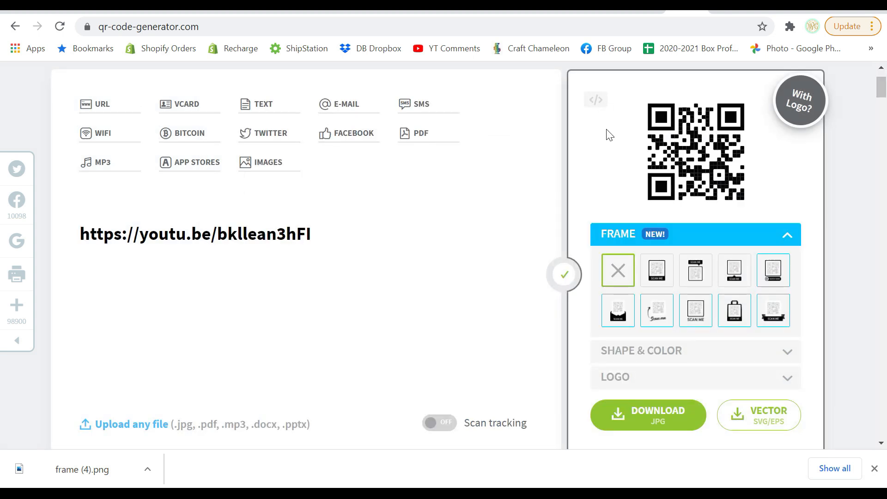
Switch to the Silhouette design and add the frame (4) QR code image from Downloads beside the page, then minimize the folder window.
{"action": "scroll", "coordinate": [782, 136], "scroll_direction": "down", "scroll_amount": 2}
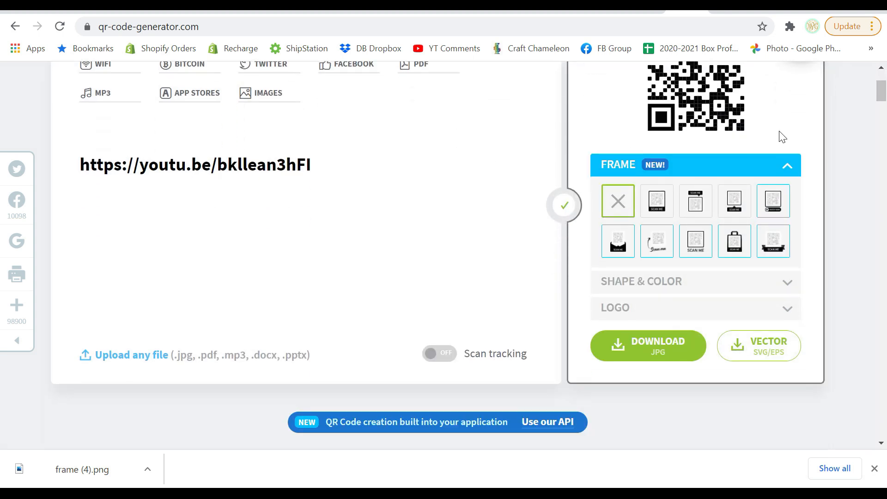
{"action": "mouse_move", "coordinate": [881, 92]}
{"action": "left_mouse_down"}
{"action": "mouse_move", "coordinate": [879, 292]}
{"action": "mouse_move", "coordinate": [881, 78]}
{"action": "left_mouse_up"}
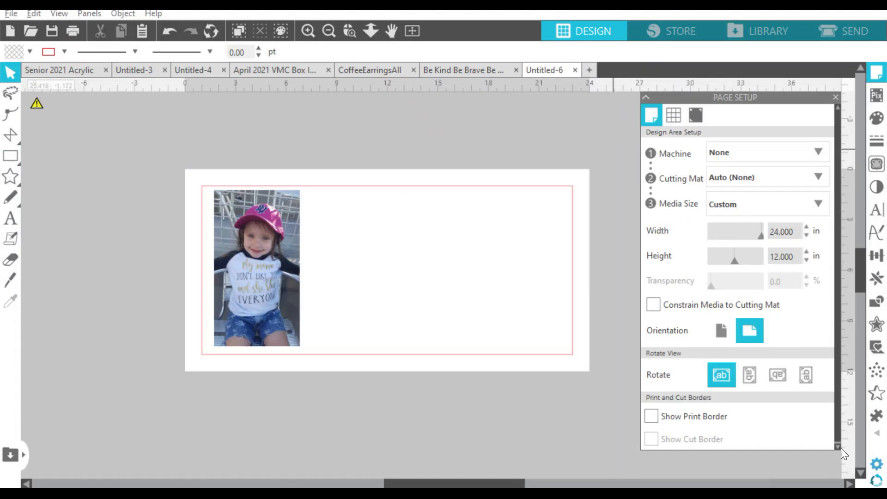
{"action": "key", "text": "alt+Tab"}
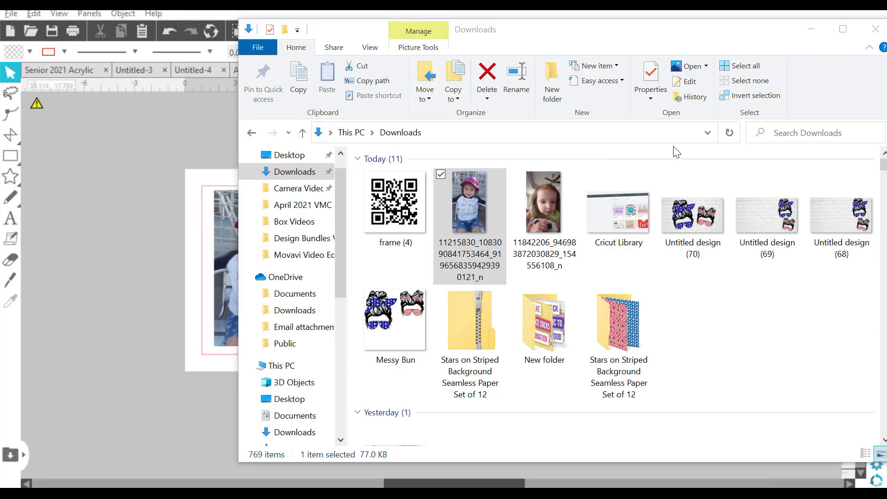
{"action": "left_click", "coordinate": [422, 203]}
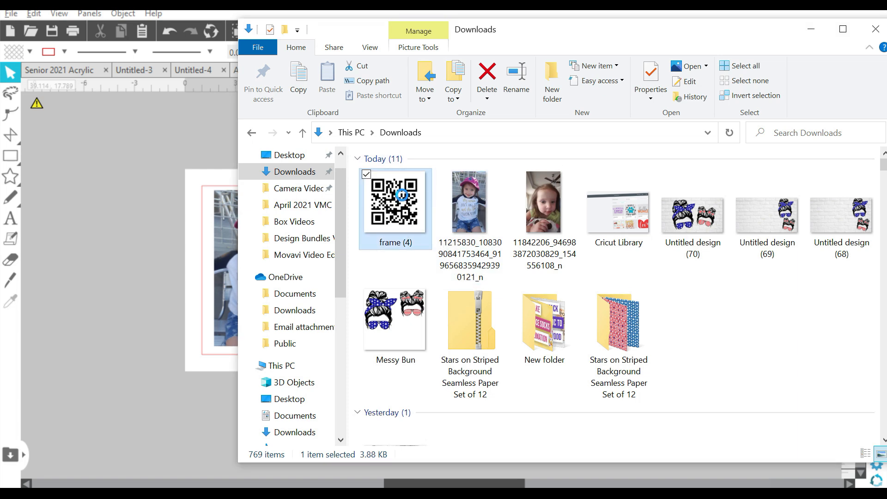
{"action": "left_click_drag", "start_coordinate": [402, 194], "coordinate": [123, 207]}
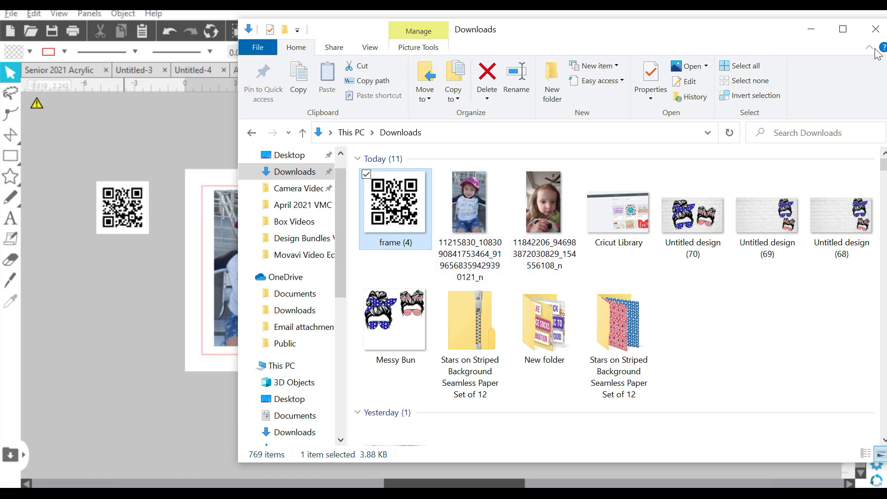
{"action": "left_click", "coordinate": [811, 29]}
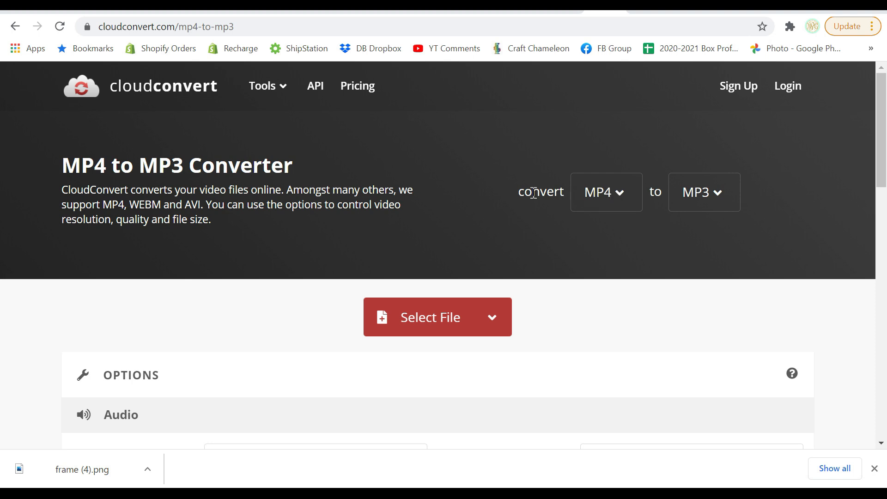
{"action": "left_click", "coordinate": [445, 324]}
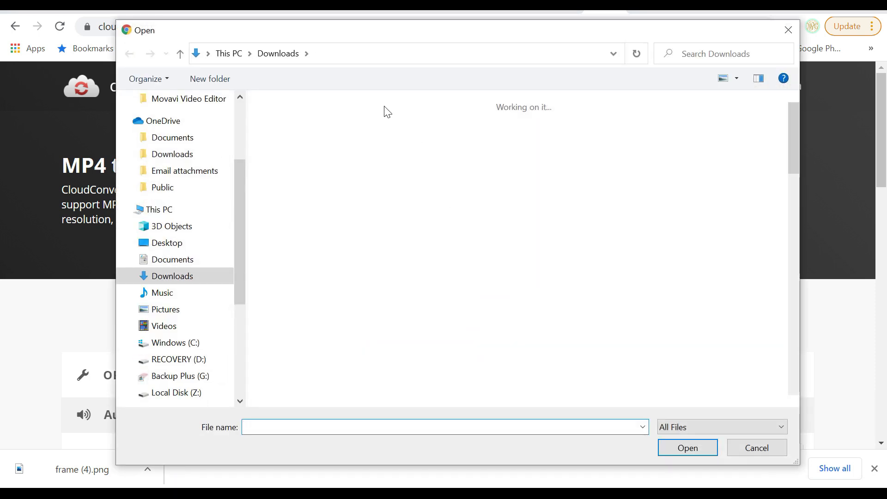
{"action": "left_click", "coordinate": [434, 145]}
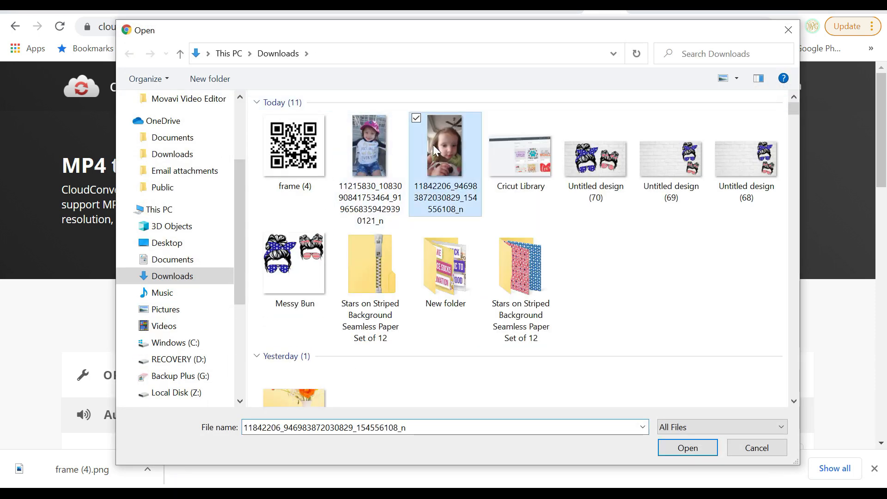
{"action": "left_click", "coordinate": [682, 444]}
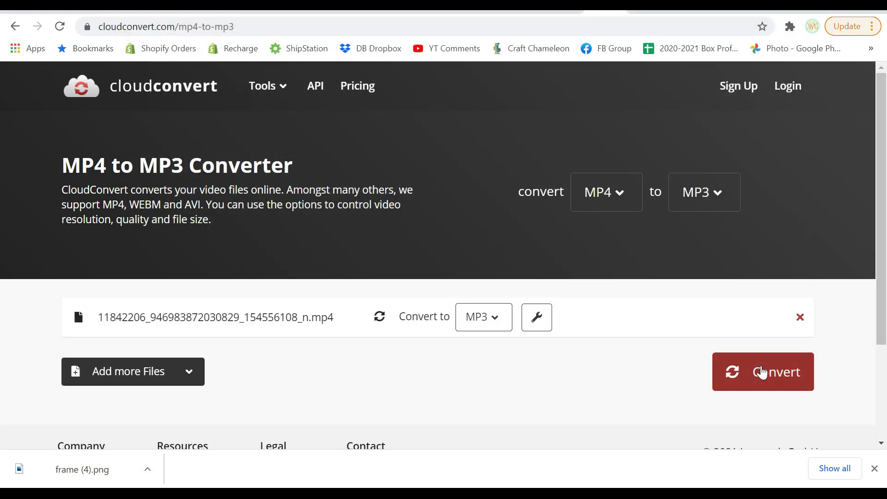
{"action": "left_click", "coordinate": [763, 373]}
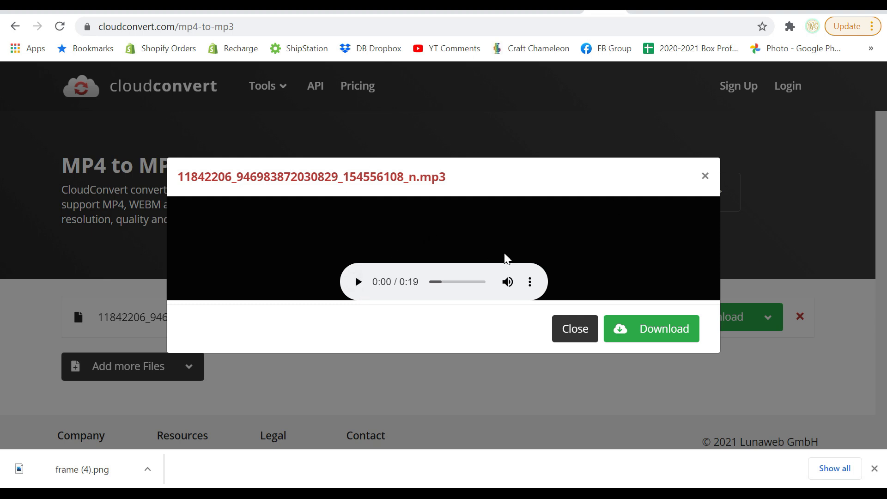
{"action": "left_click", "coordinate": [641, 331]}
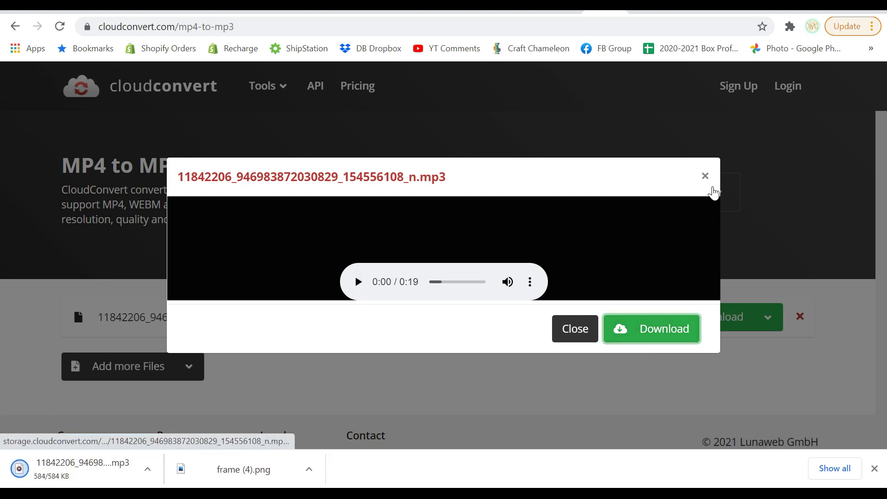
{"action": "left_click", "coordinate": [706, 176]}
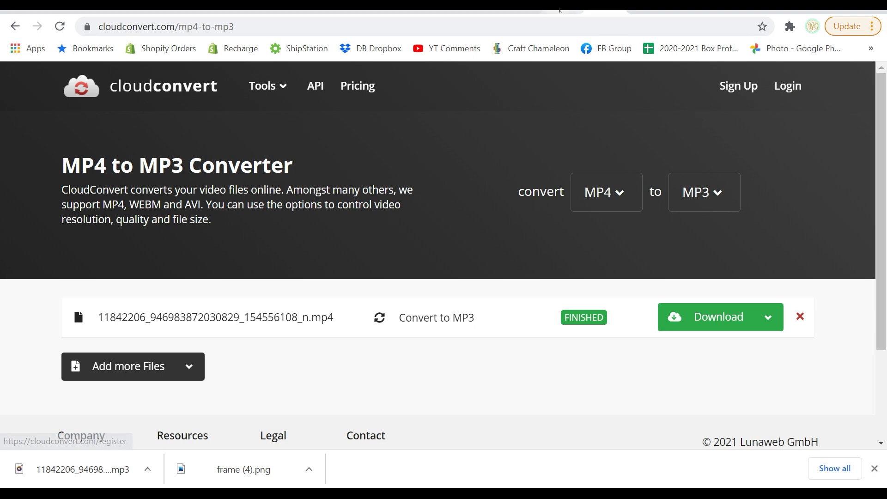
Search Google for "audio wave creator" and open the convert.ing-now.com page for generating a waveform image from an audio file.
{"action": "key", "text": "ctrl+shift+Tab"}
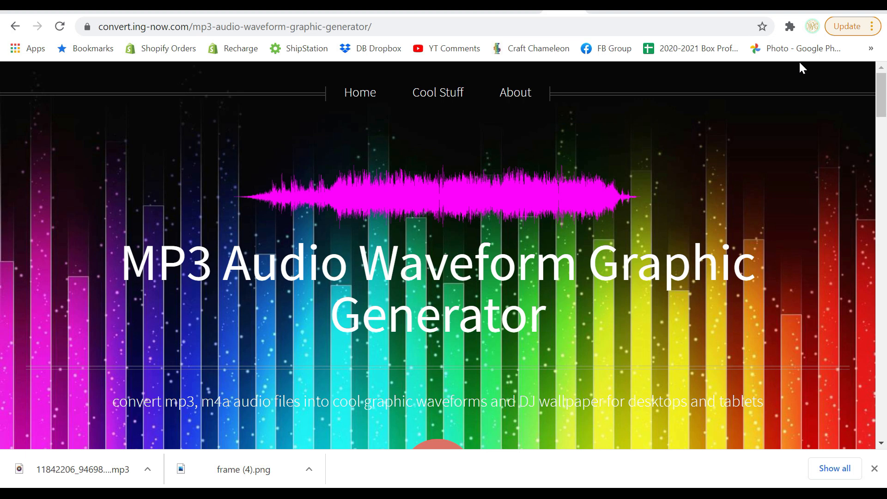
{"action": "left_click", "coordinate": [428, 27]}
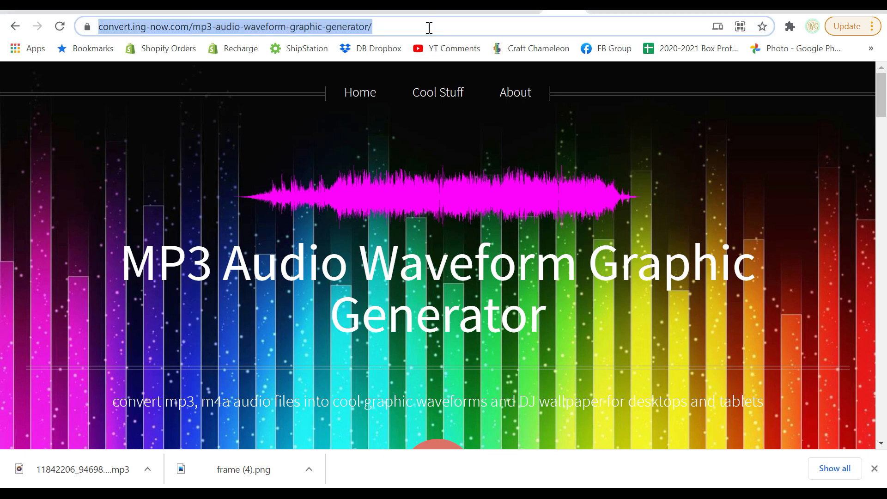
{"action": "type", "text": "g"}
{"action": "key", "text": "Return"}
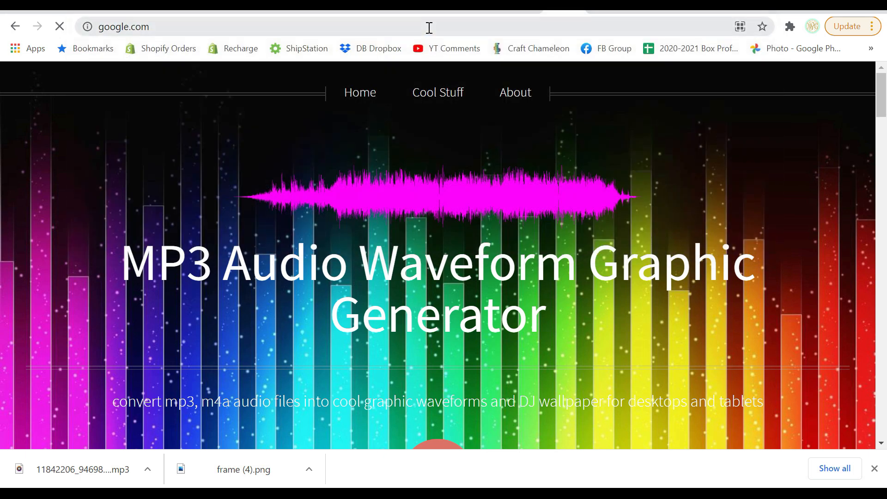
{"action": "type", "text": "audio"}
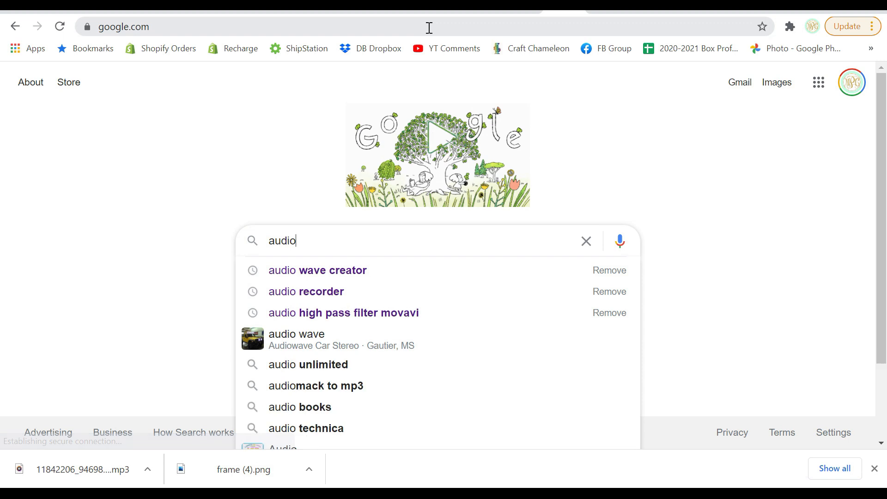
{"action": "left_click", "coordinate": [306, 276]}
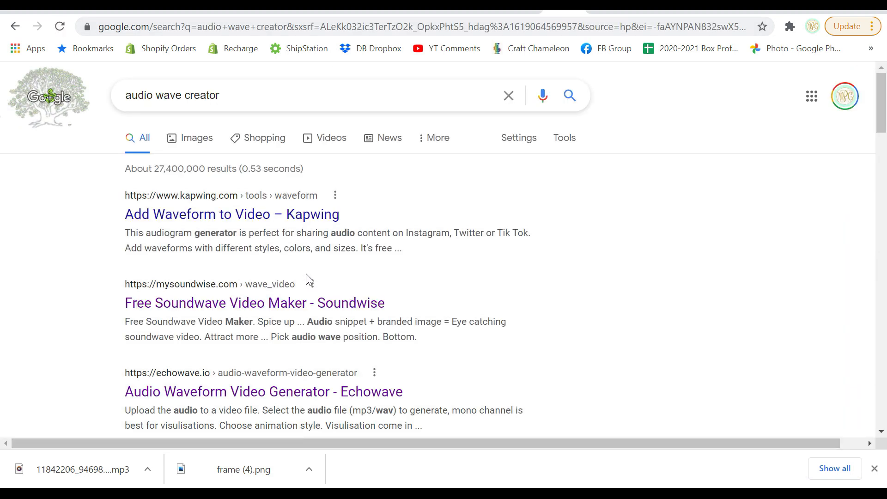
{"action": "scroll", "coordinate": [306, 275], "scroll_direction": "down", "scroll_amount": 3}
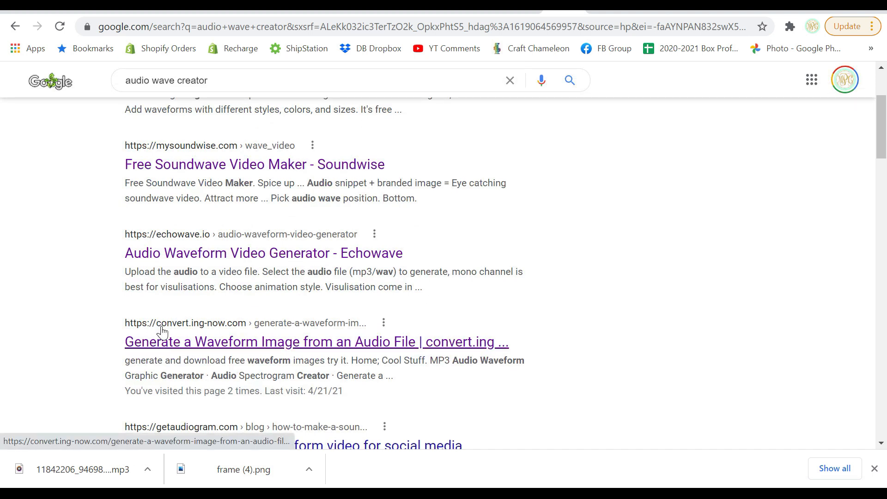
{"action": "left_click", "coordinate": [244, 341]}
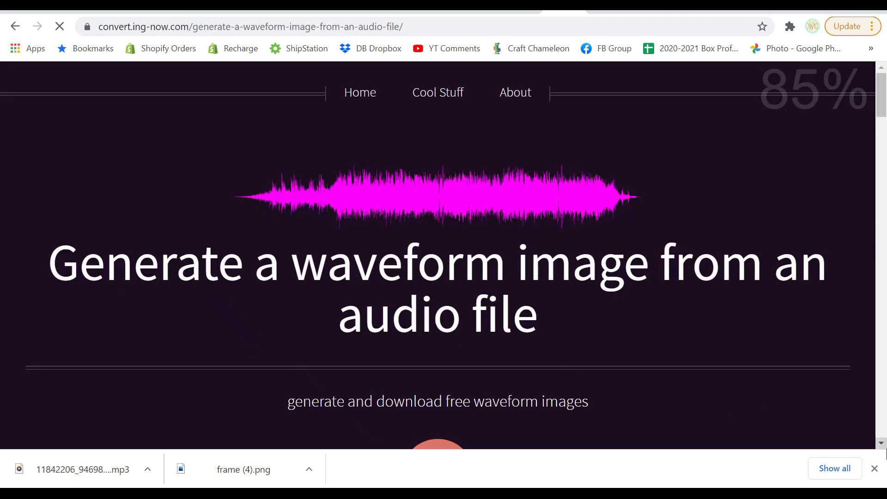
{"action": "scroll", "coordinate": [628, 230], "scroll_direction": "down", "scroll_amount": 12}
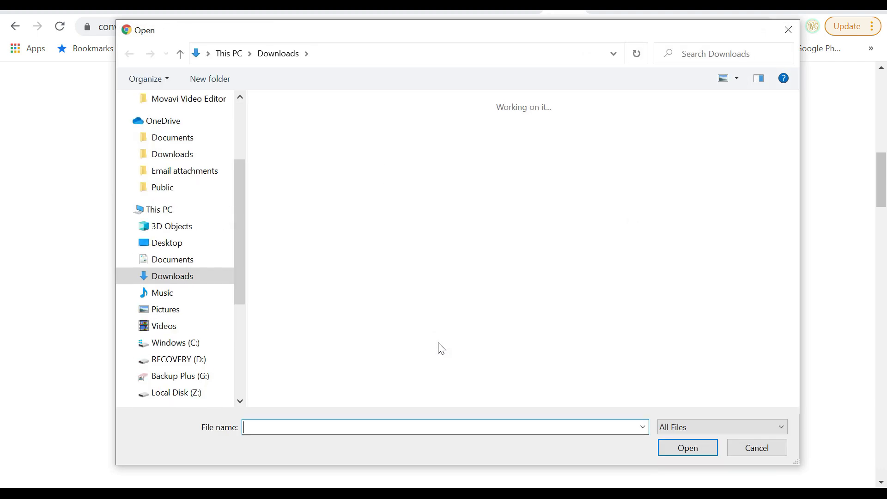
{"action": "left_click", "coordinate": [295, 129]}
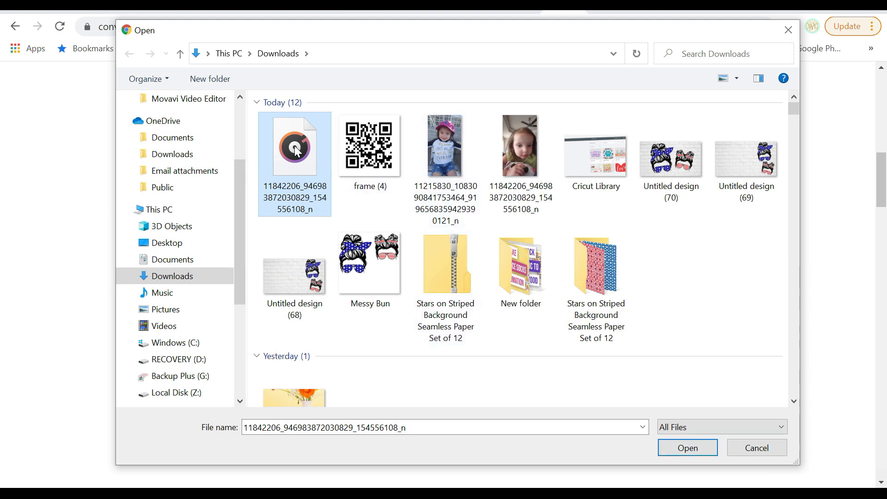
{"action": "mouse_move", "coordinate": [295, 149]}
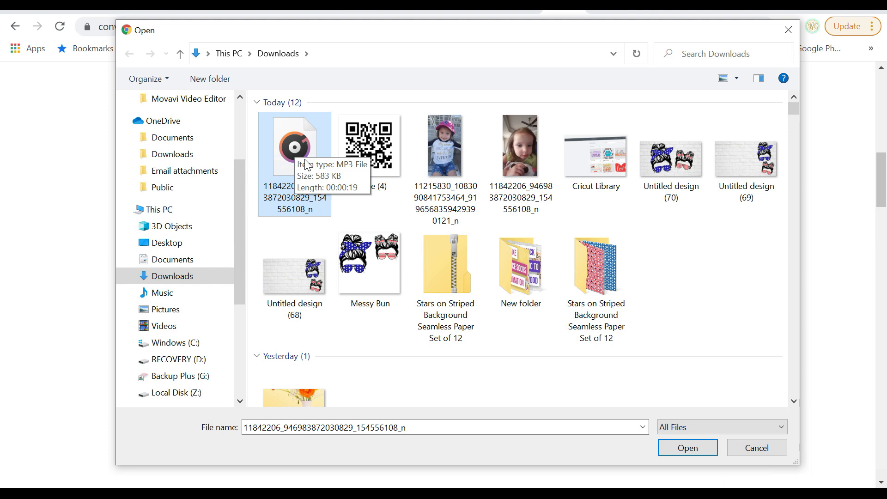
{"action": "right_click", "coordinate": [679, 252]}
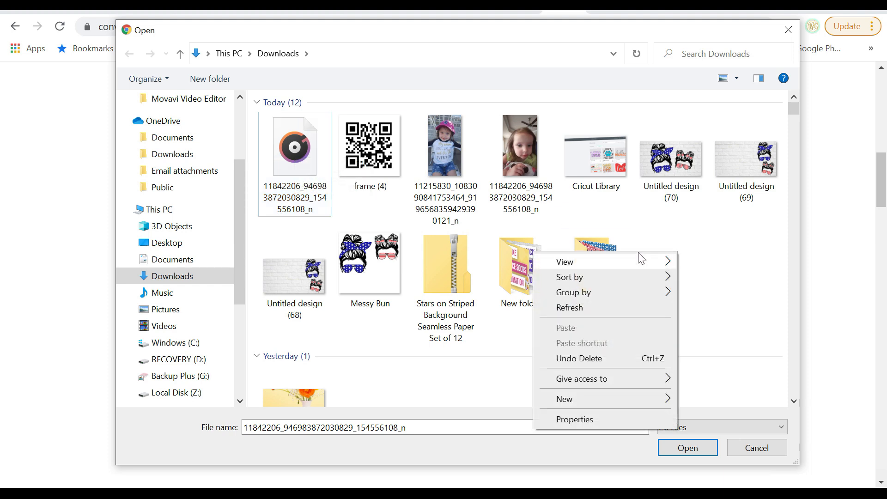
{"action": "mouse_move", "coordinate": [639, 283]}
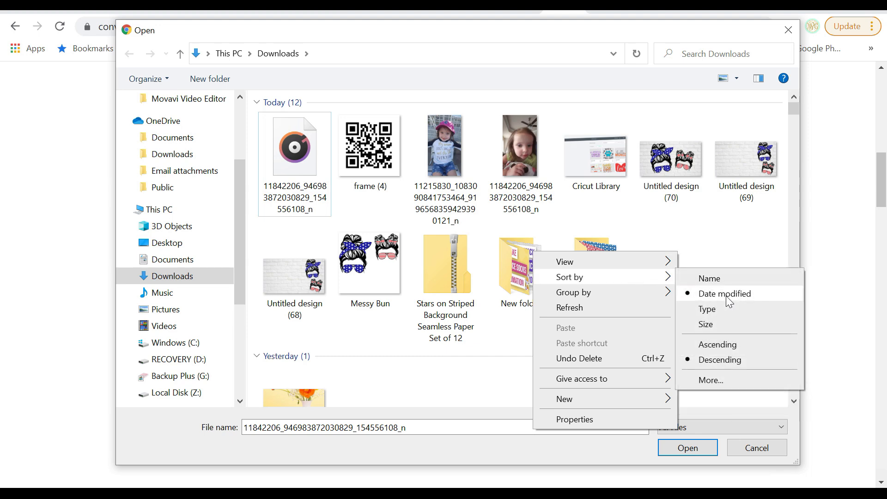
{"action": "left_click", "coordinate": [713, 226]}
{"action": "double_click", "coordinate": [293, 158]}
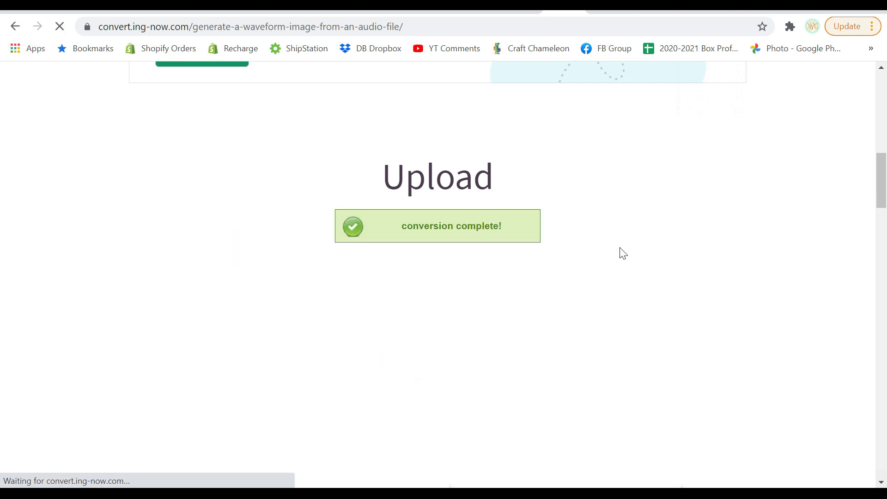
Generate the waveform image at 3600 x 1200 with a black foreground, a blank background and no wallpaper.
{"action": "scroll", "coordinate": [622, 251], "scroll_direction": "down", "scroll_amount": 4}
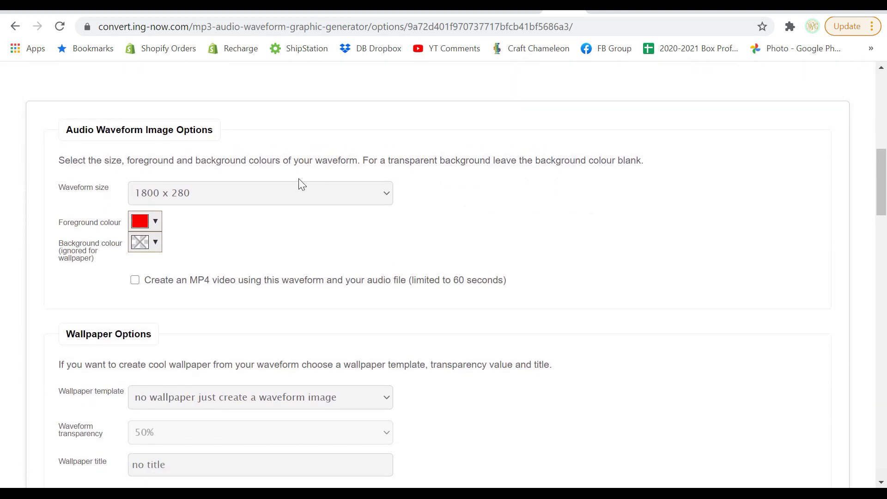
{"action": "left_click", "coordinate": [273, 193]}
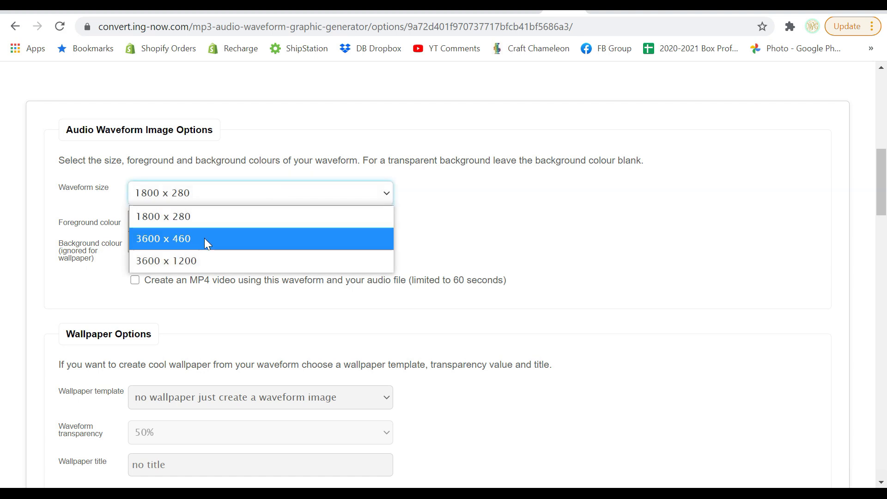
{"action": "left_click", "coordinate": [187, 261]}
{"action": "left_click", "coordinate": [152, 229]}
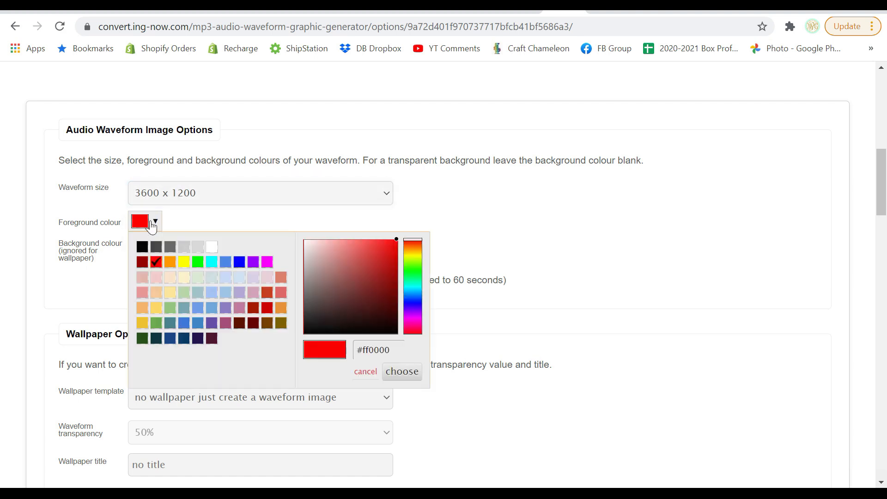
{"action": "left_click", "coordinate": [141, 248]}
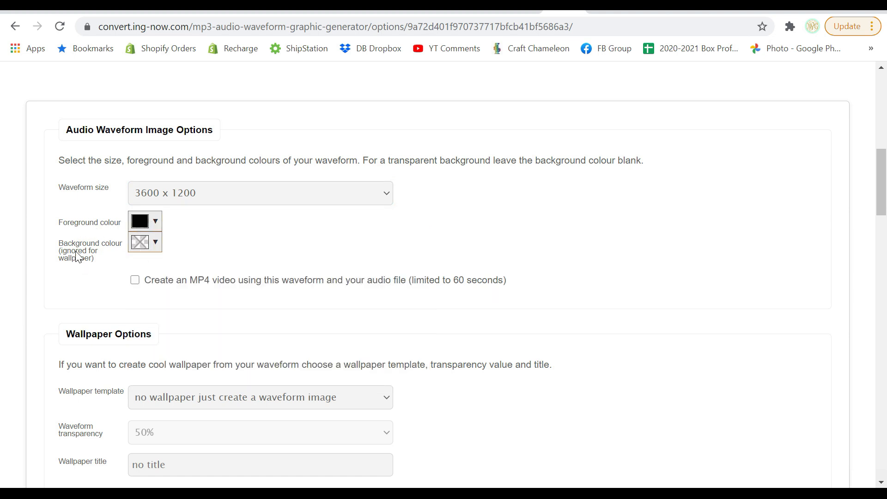
{"action": "scroll", "coordinate": [270, 250], "scroll_direction": "down", "scroll_amount": 3}
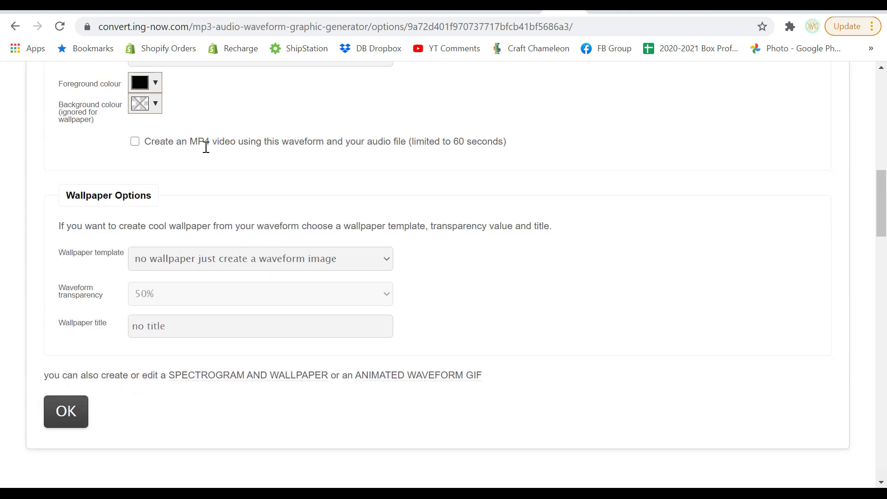
{"action": "scroll", "coordinate": [286, 208], "scroll_direction": "down", "scroll_amount": 2}
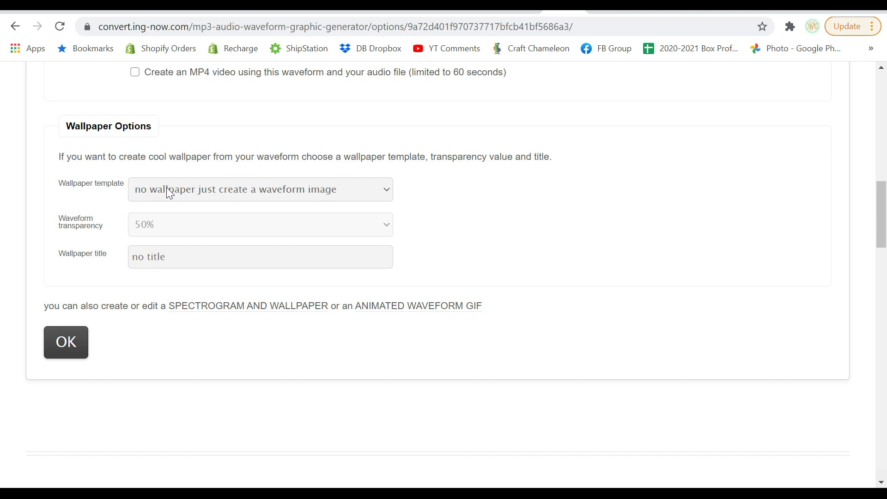
{"action": "left_click", "coordinate": [53, 342]}
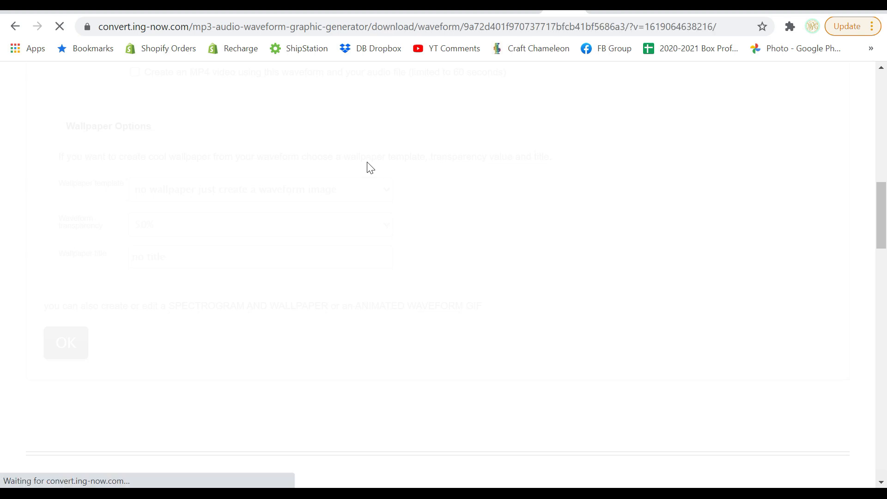
Save the generated waveform image to Downloads as a PNG under its default file name.
{"action": "scroll", "coordinate": [480, 251], "scroll_direction": "down", "scroll_amount": 9}
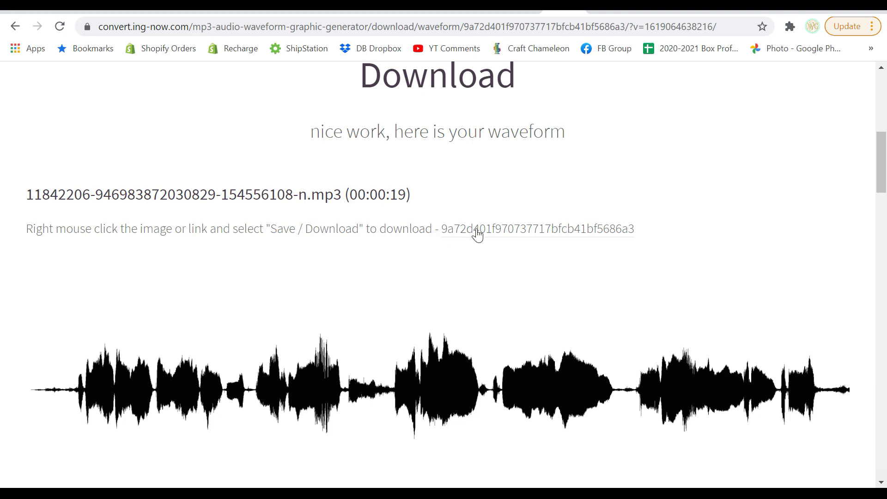
{"action": "right_click", "coordinate": [436, 388]}
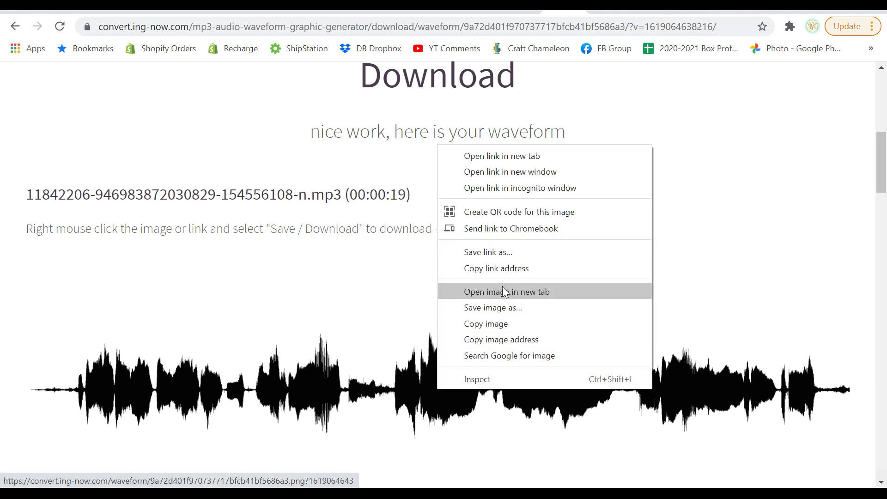
{"action": "left_click", "coordinate": [506, 307]}
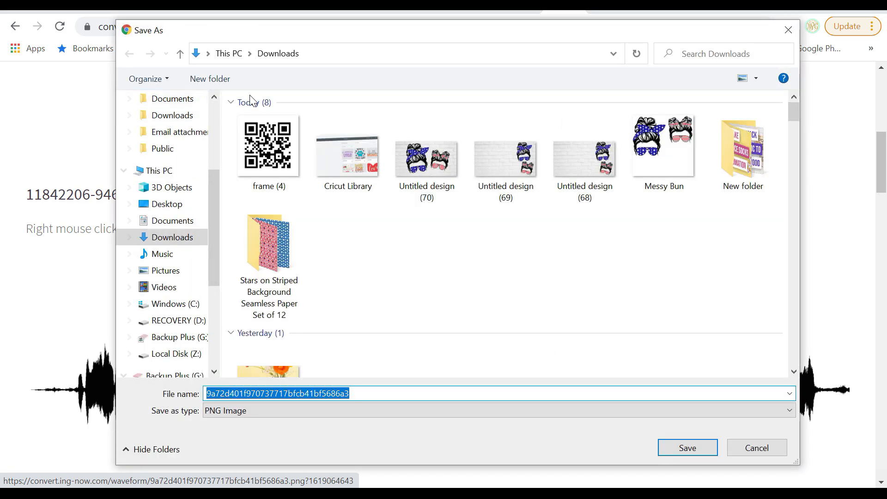
{"action": "left_click", "coordinate": [683, 447]}
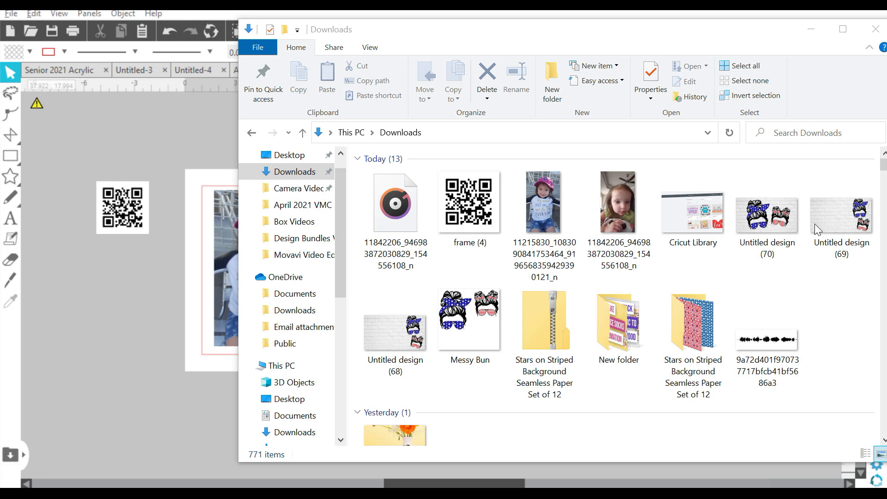
Switch to Silhouette, bring the waveform PNG from Downloads into the design and scale it to about 16.1 in wide beside the photo.
{"action": "left_click", "coordinate": [729, 133]}
{"action": "left_click_drag", "start_coordinate": [419, 226], "coordinate": [133, 342]}
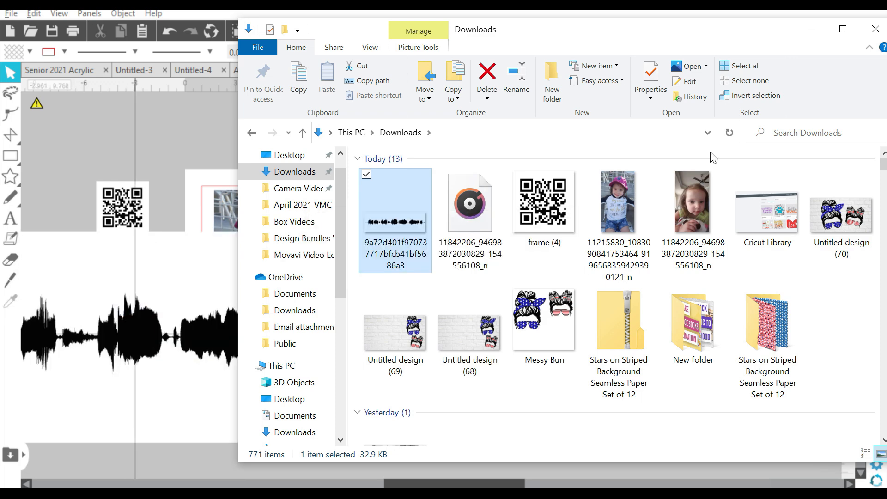
{"action": "left_click", "coordinate": [810, 30]}
{"action": "left_click_drag", "start_coordinate": [273, 304], "coordinate": [481, 259]}
{"action": "left_click_drag", "start_coordinate": [147, 245], "coordinate": [514, 316]}
{"action": "left_click_drag", "start_coordinate": [574, 356], "coordinate": [420, 292]}
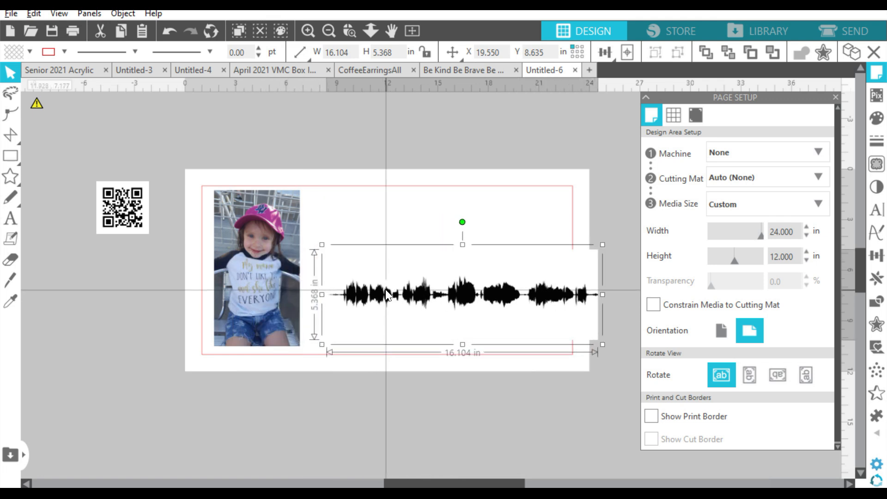
{"action": "left_click", "coordinate": [395, 132]}
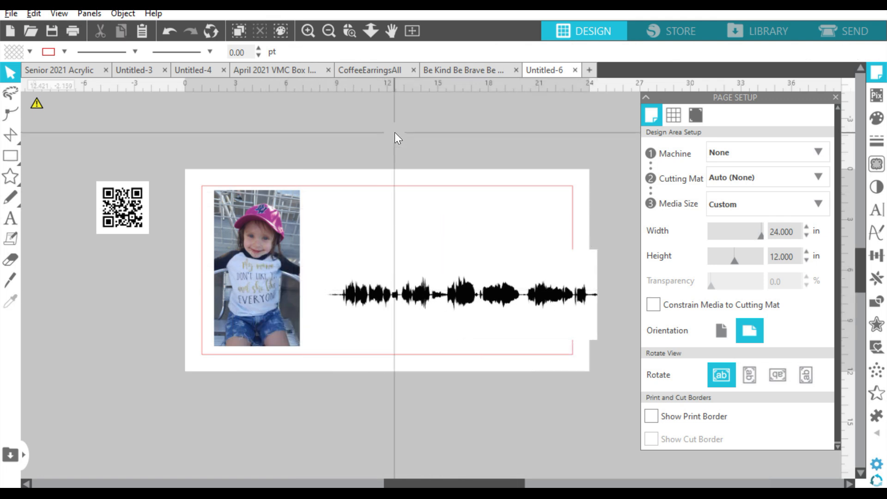
Nudge the photo toward the page's left margin and place the QR code in the page's upper-right corner.
{"action": "left_click", "coordinate": [248, 229]}
{"action": "left_click_drag", "start_coordinate": [248, 228], "coordinate": [244, 232]}
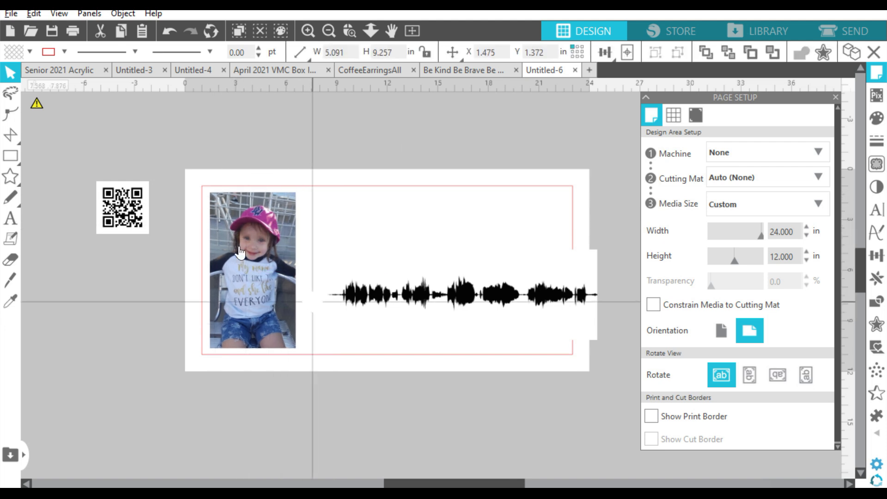
{"action": "left_click", "coordinate": [121, 208]}
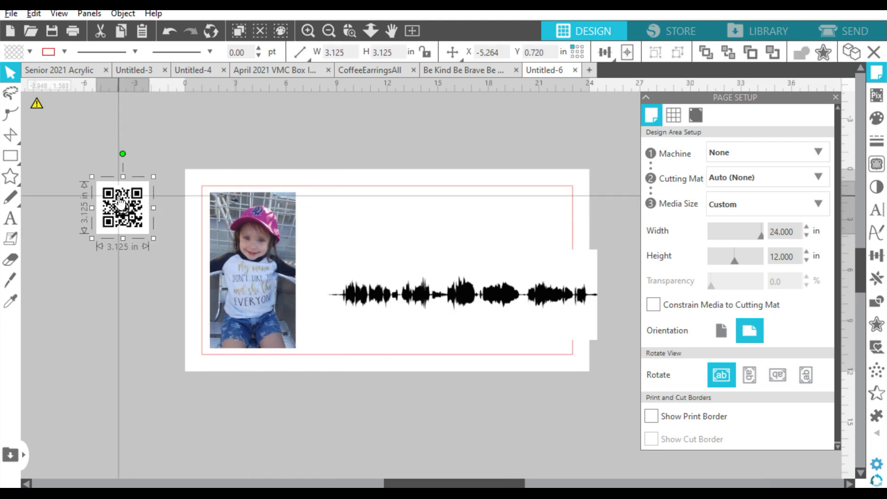
{"action": "left_click_drag", "start_coordinate": [121, 208], "coordinate": [549, 199]}
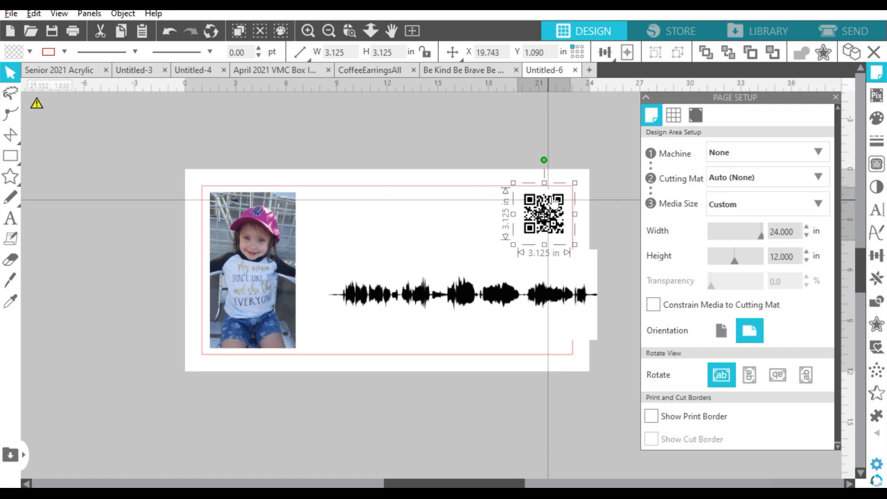
{"action": "left_click", "coordinate": [491, 147]}
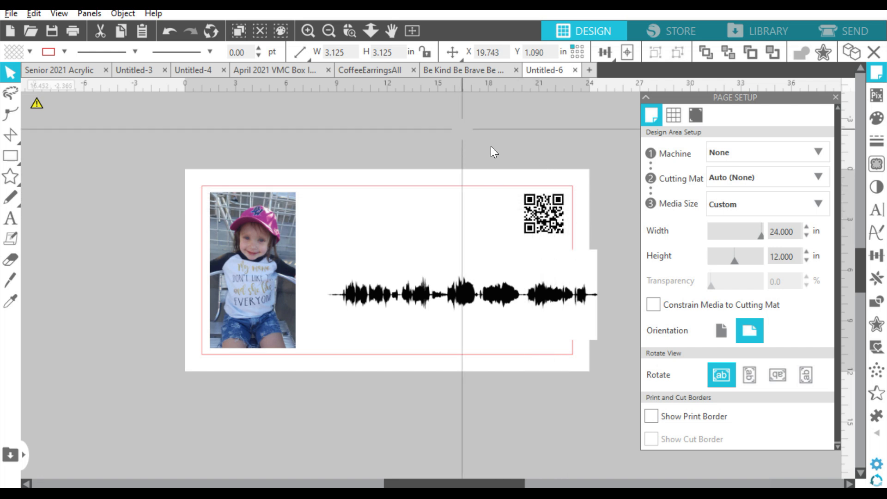
Shift the waveform image toward the photo and enlarge it to about 32.9 in wide.
{"action": "left_click_drag", "start_coordinate": [531, 296], "coordinate": [497, 303]}
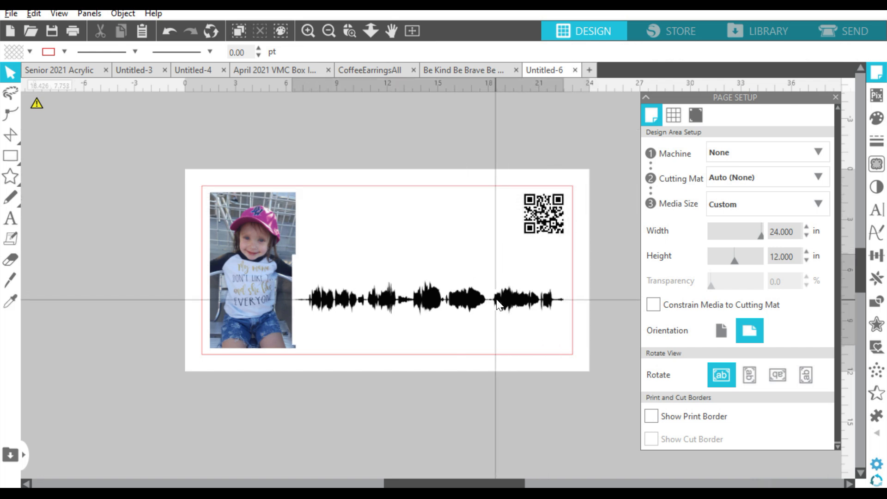
{"action": "left_click", "coordinate": [450, 298]}
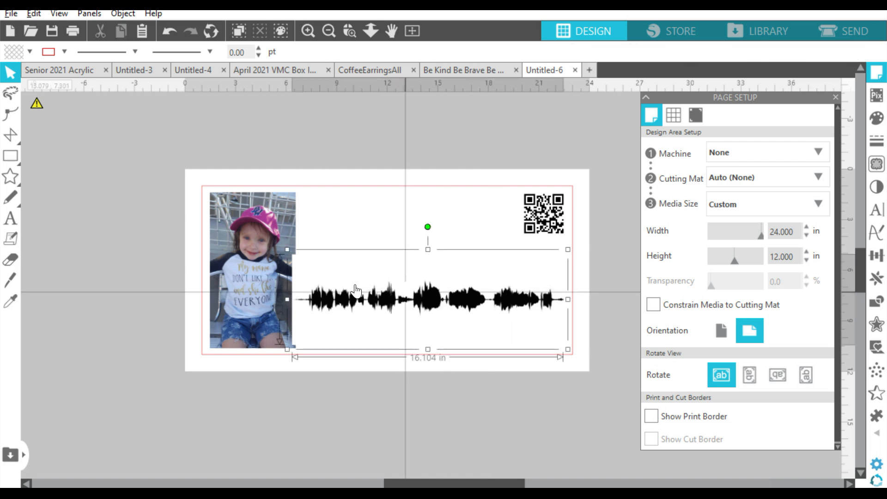
{"action": "left_click_drag", "start_coordinate": [287, 250], "coordinate": [55, 172]}
{"action": "left_click_drag", "start_coordinate": [568, 350], "coordinate": [619, 367]}
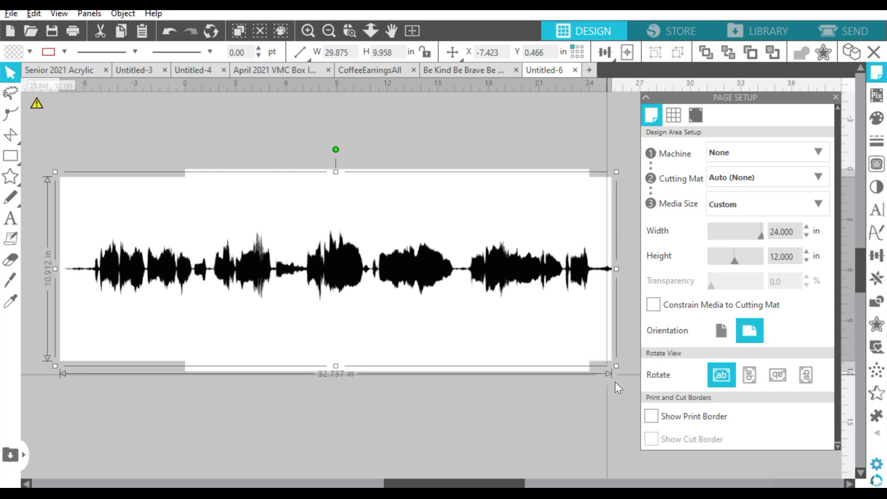
Trace the whole waveform at scale 4 and threshold 63%, and delete the original waveform image.
{"action": "left_click", "coordinate": [878, 165]}
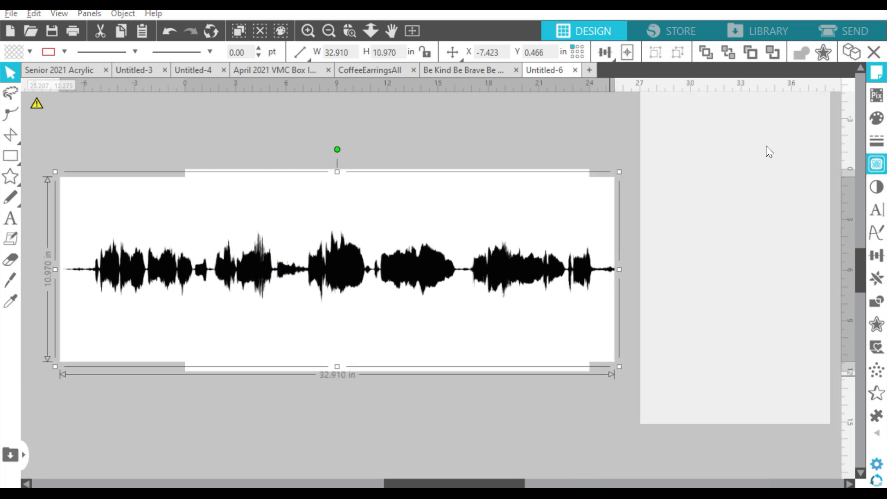
{"action": "left_click", "coordinate": [700, 154]}
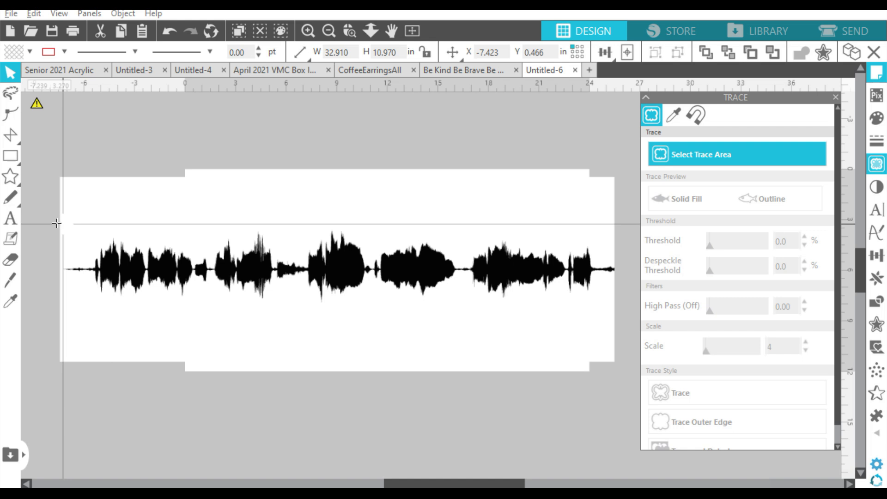
{"action": "mouse_move", "coordinate": [49, 220]}
{"action": "left_mouse_down"}
{"action": "mouse_move", "coordinate": [345, 302]}
{"action": "mouse_move", "coordinate": [620, 307]}
{"action": "left_mouse_up"}
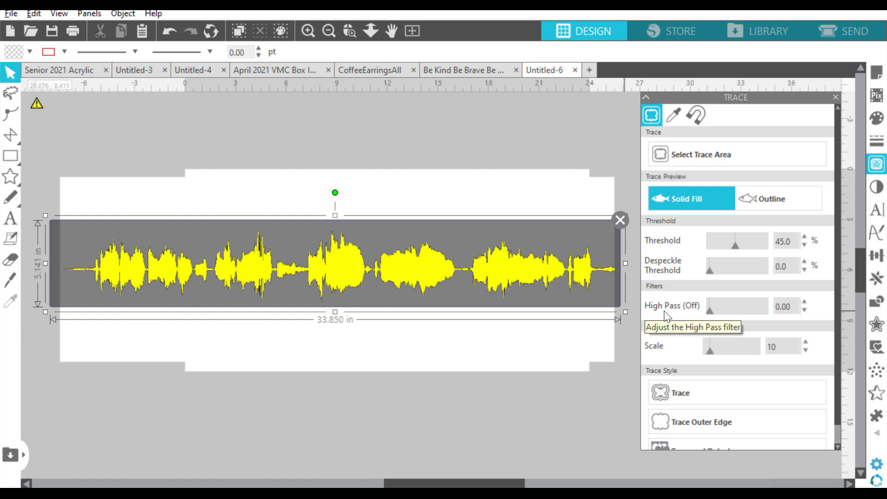
{"action": "left_click_drag", "start_coordinate": [710, 348], "coordinate": [706, 349]}
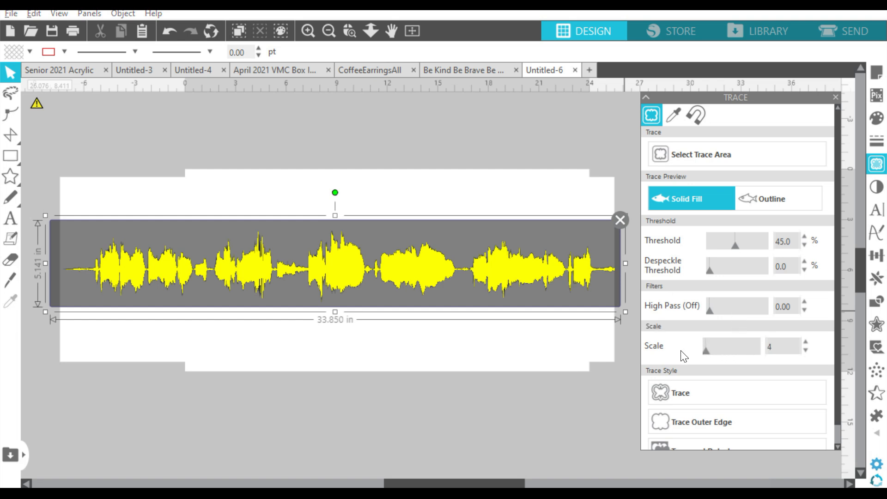
{"action": "left_click_drag", "start_coordinate": [736, 245], "coordinate": [745, 244]}
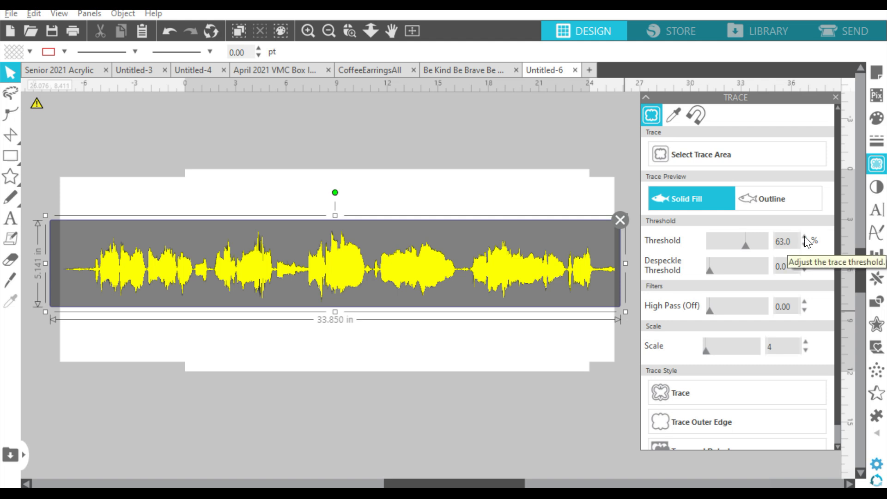
{"action": "left_click", "coordinate": [678, 394]}
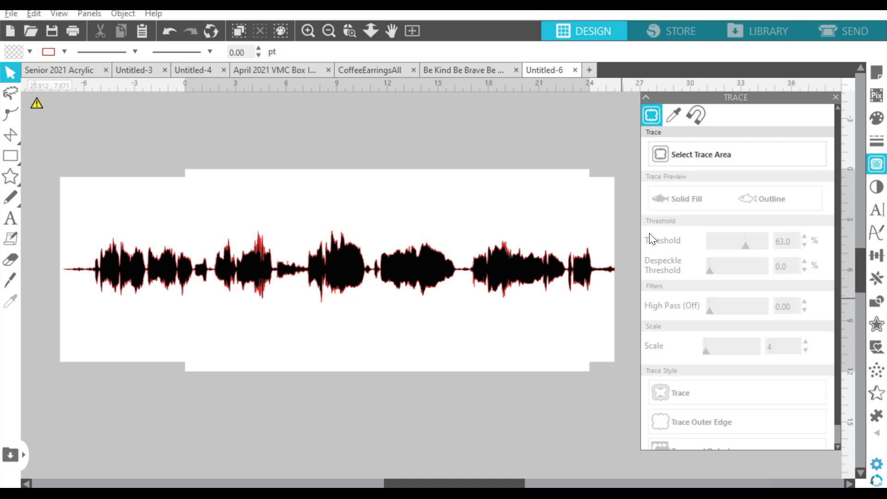
{"action": "left_click", "coordinate": [456, 195]}
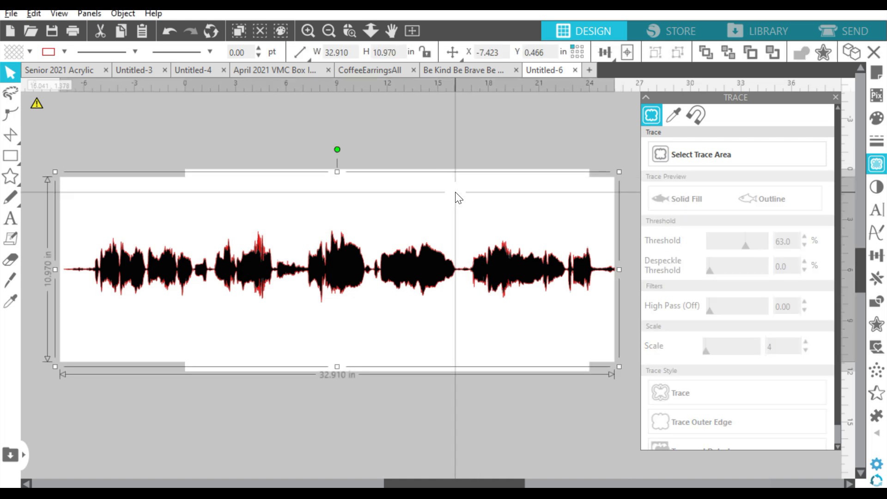
{"action": "key", "text": "Delete"}
Fill the traced waveform with black and set its line color to none.
{"action": "left_click", "coordinate": [368, 261]}
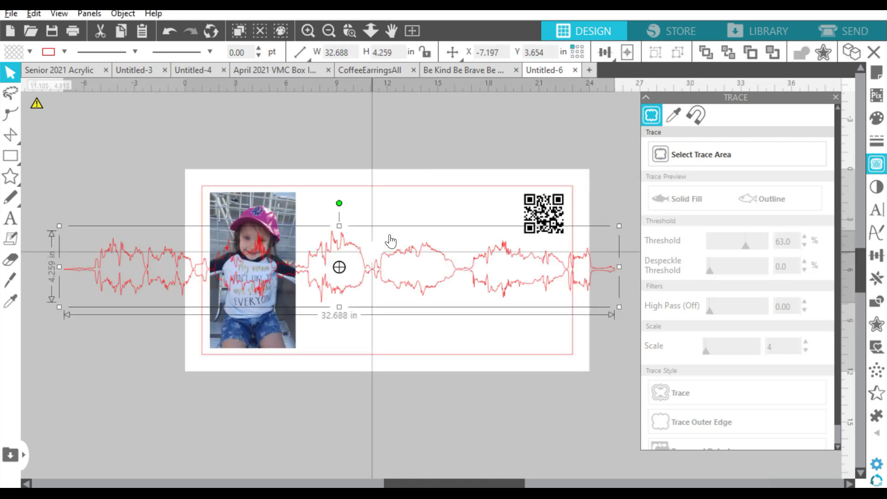
{"action": "left_click", "coordinate": [878, 120]}
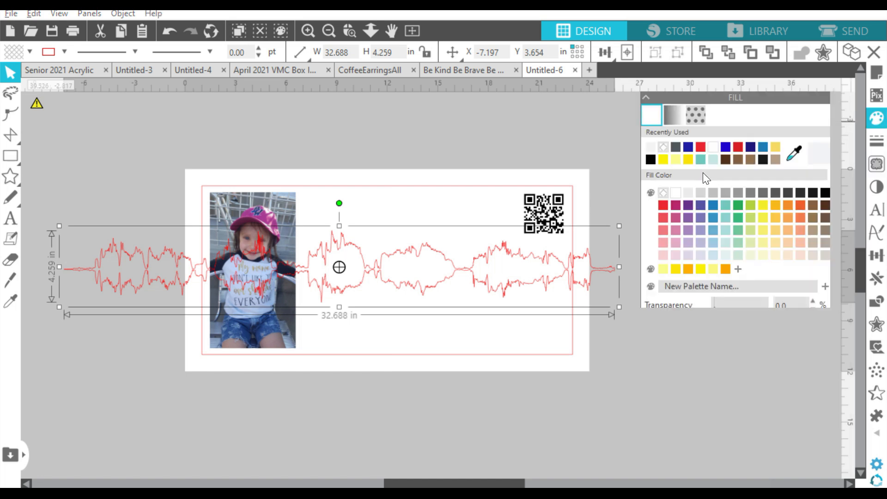
{"action": "left_click", "coordinate": [651, 160]}
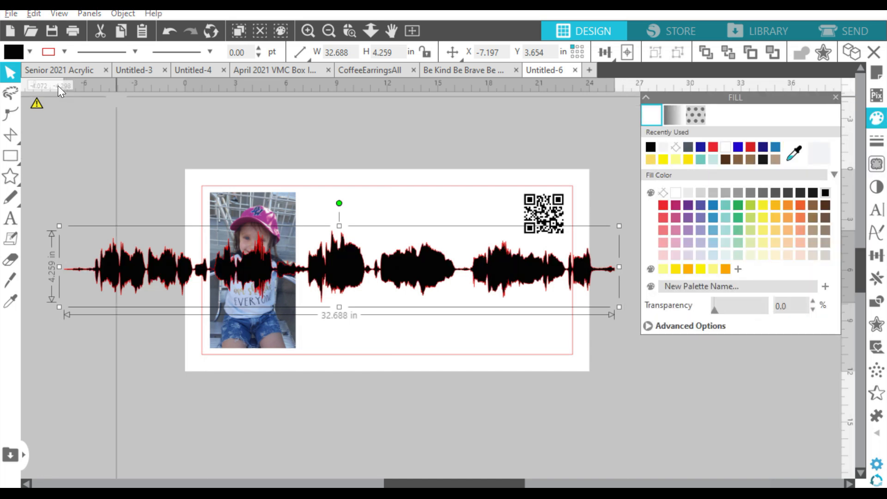
{"action": "left_click", "coordinate": [65, 52]}
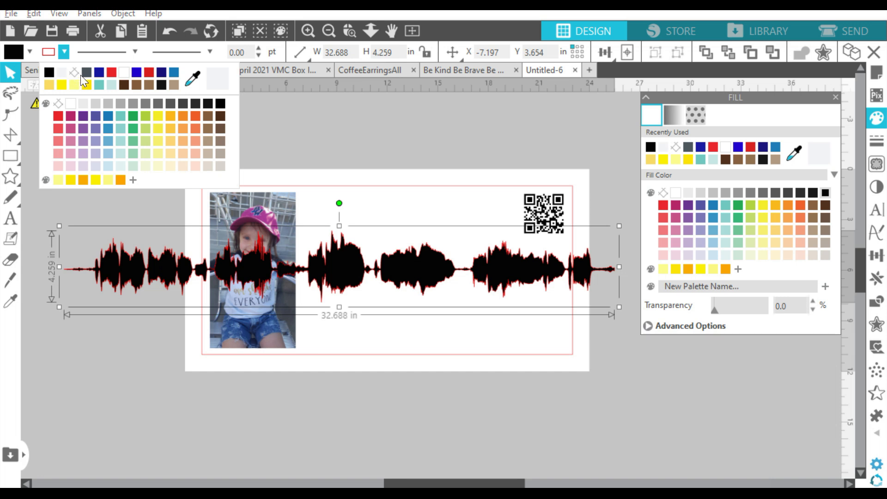
{"action": "left_click", "coordinate": [74, 73]}
{"action": "left_click", "coordinate": [152, 260]}
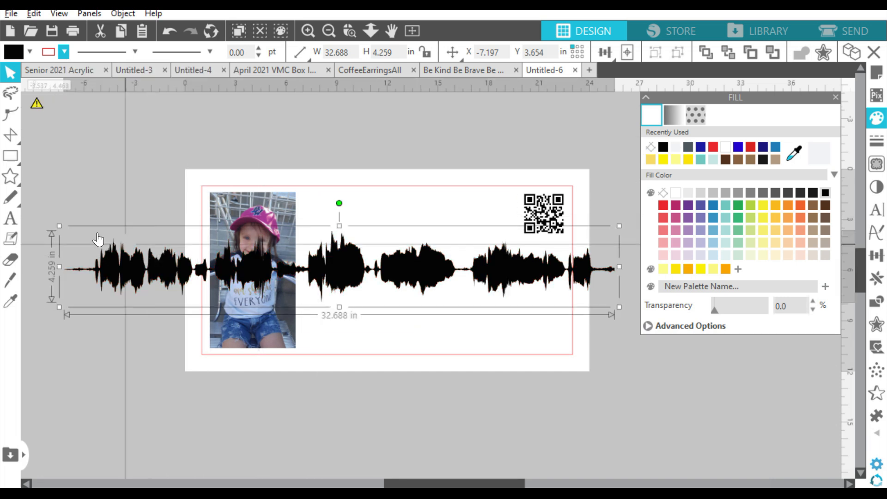
Scale the traced waveform down to about 22.2 in wide and move it to the lower part of the page.
{"action": "left_click_drag", "start_coordinate": [60, 226], "coordinate": [197, 245]}
{"action": "left_click_drag", "start_coordinate": [622, 243], "coordinate": [584, 253]}
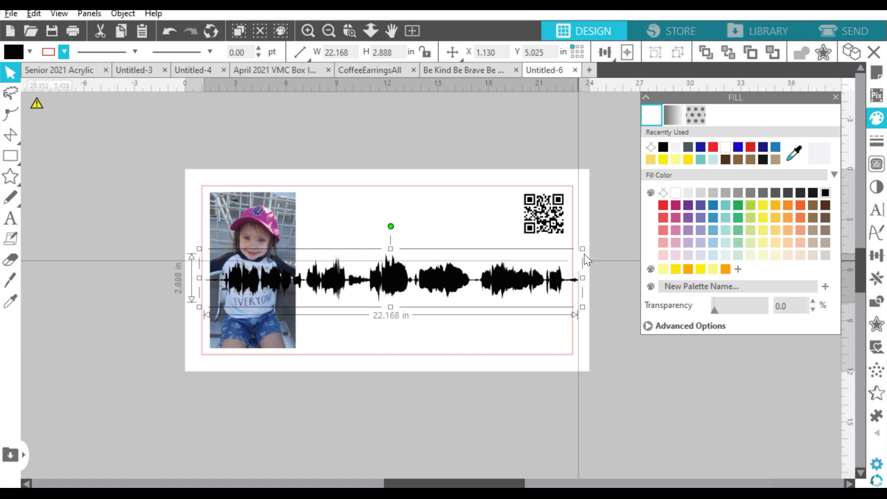
{"action": "left_click_drag", "start_coordinate": [409, 279], "coordinate": [389, 322]}
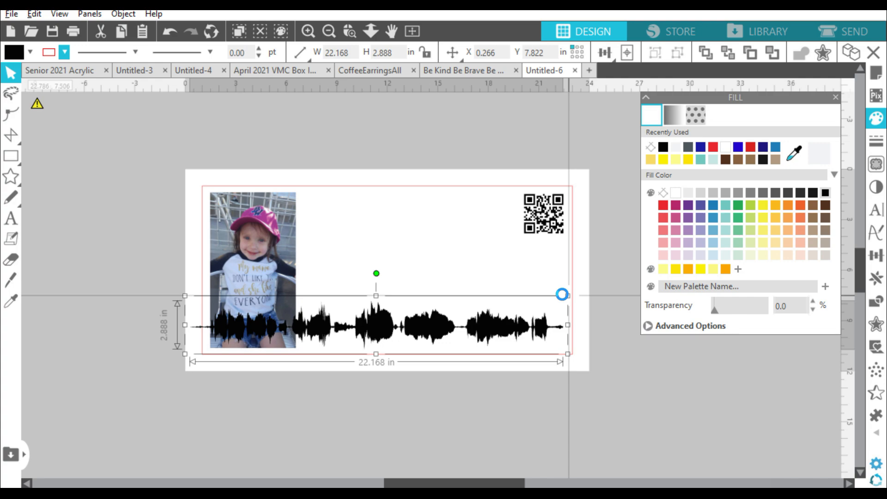
In the Untitled-2 design, resize the waveform to about 23.6 in wide and center it across the lower page.
{"action": "key", "text": "alt+Tab"}
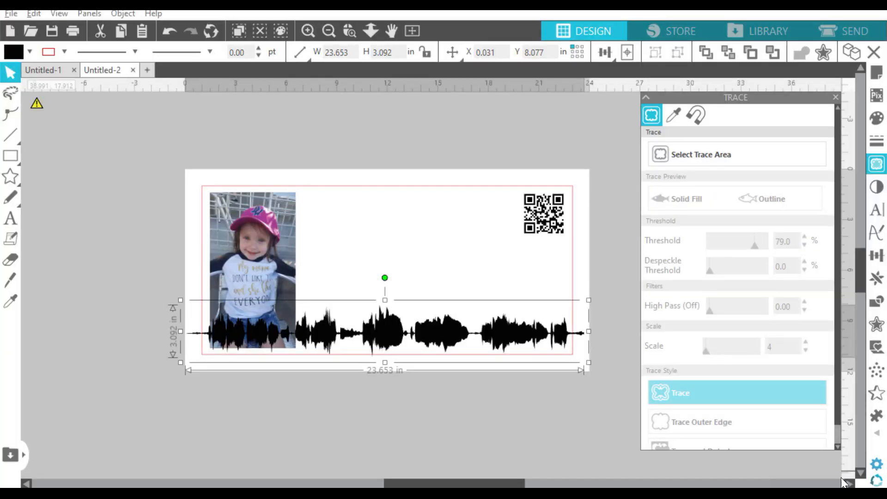
{"action": "left_click_drag", "start_coordinate": [592, 301], "coordinate": [588, 302]}
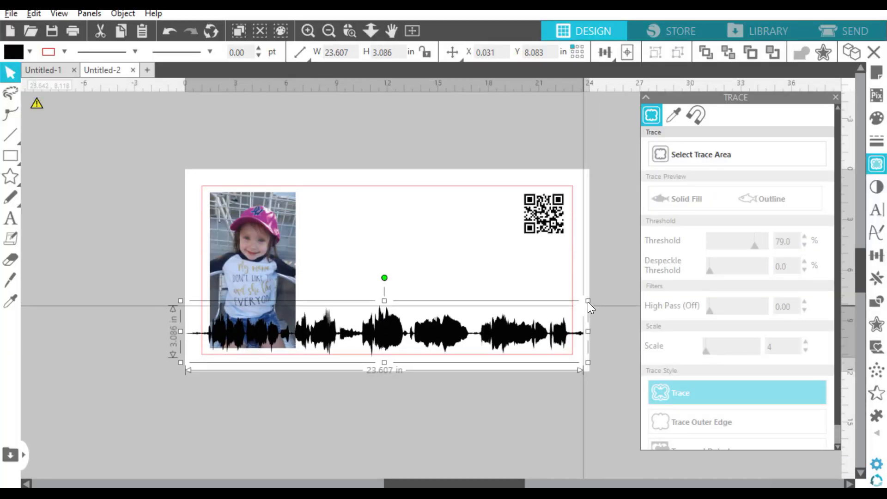
{"action": "left_click_drag", "start_coordinate": [444, 332], "coordinate": [446, 323]}
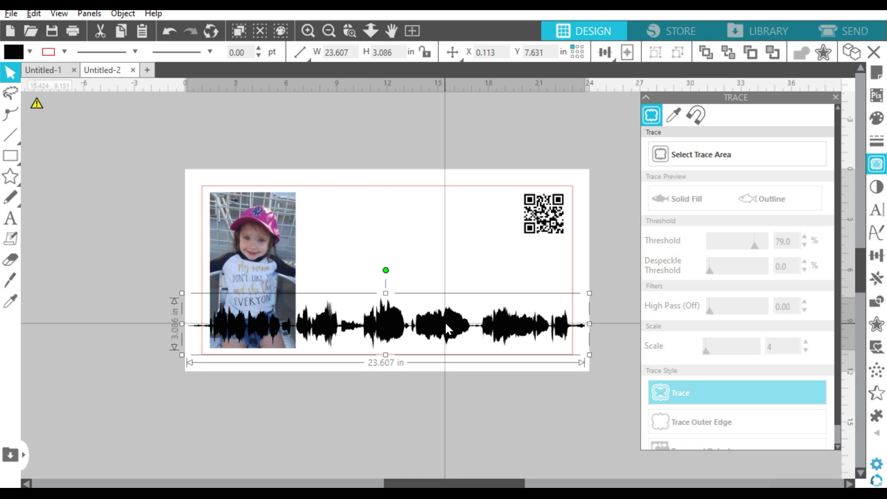
{"action": "left_click", "coordinate": [621, 204]}
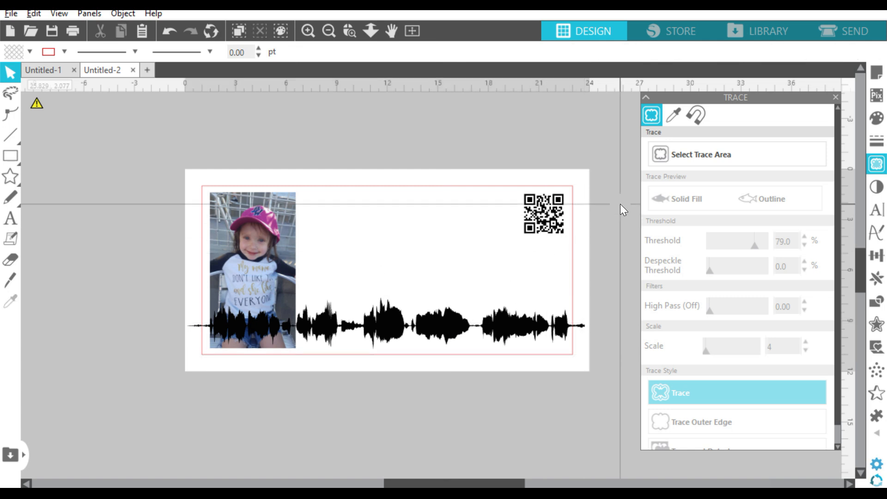
Shrink the photo to about 3.27 by 5.95 in so it sits above the waveform.
{"action": "left_click", "coordinate": [252, 243]}
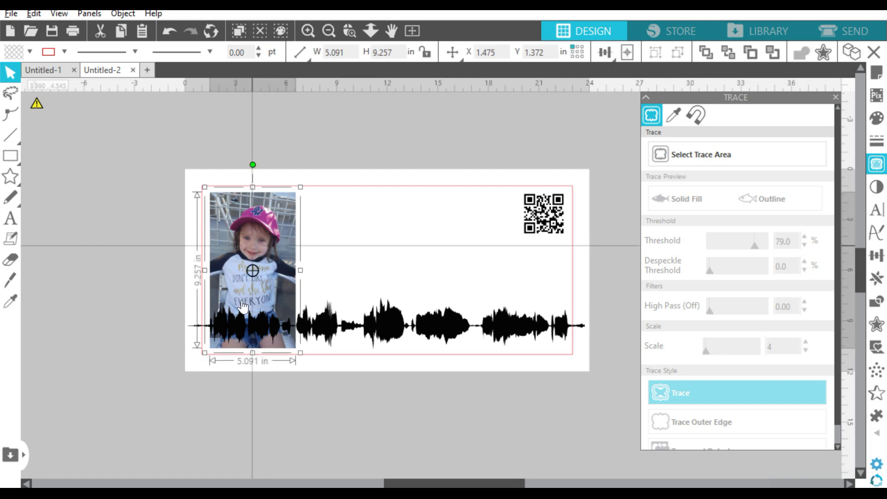
{"action": "left_click_drag", "start_coordinate": [208, 360], "coordinate": [267, 320]}
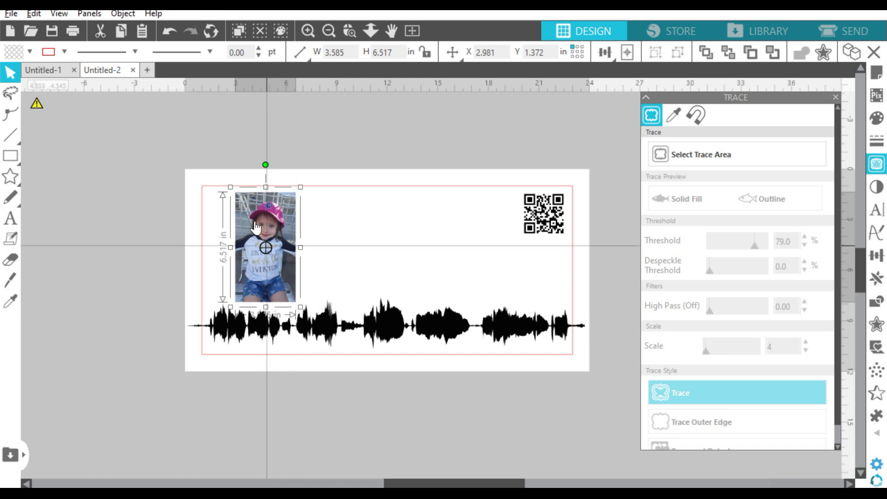
{"action": "left_click_drag", "start_coordinate": [300, 188], "coordinate": [275, 218]}
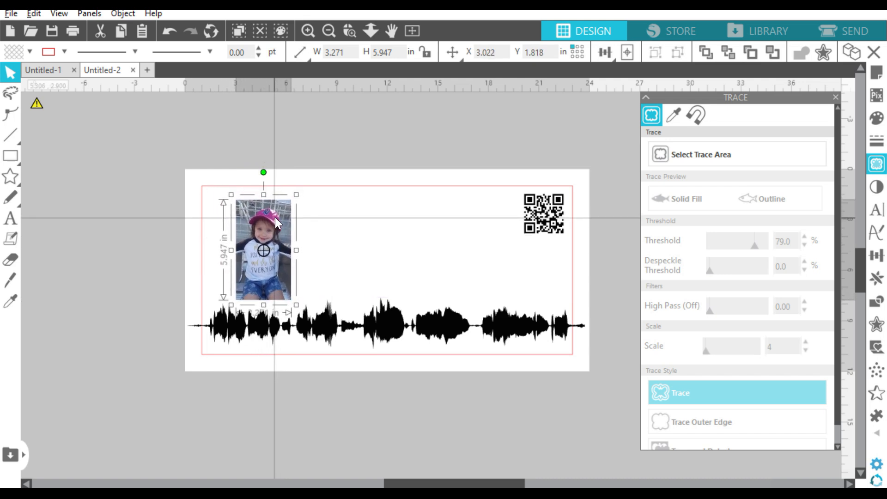
Enlarge the photo to about 5.10 by 9.28 in so its lower part overlaps the waveform.
{"action": "left_click_drag", "start_coordinate": [294, 305], "coordinate": [333, 350]}
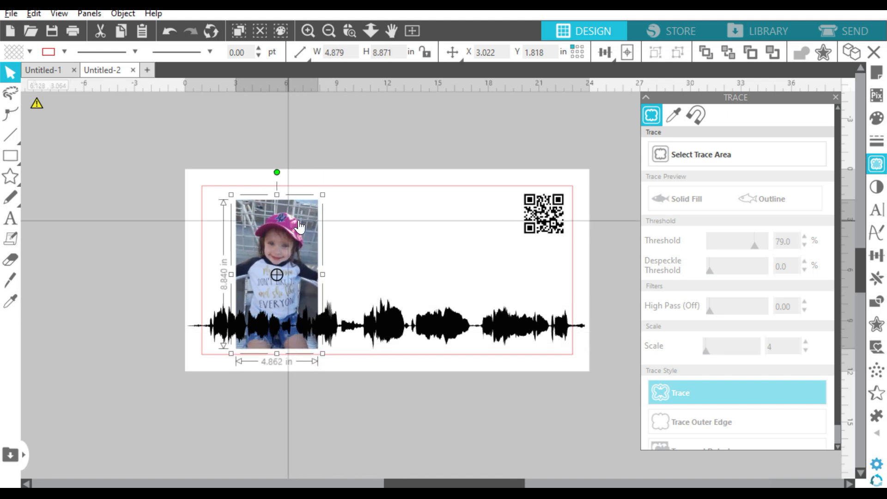
{"action": "left_click_drag", "start_coordinate": [324, 195], "coordinate": [332, 191]}
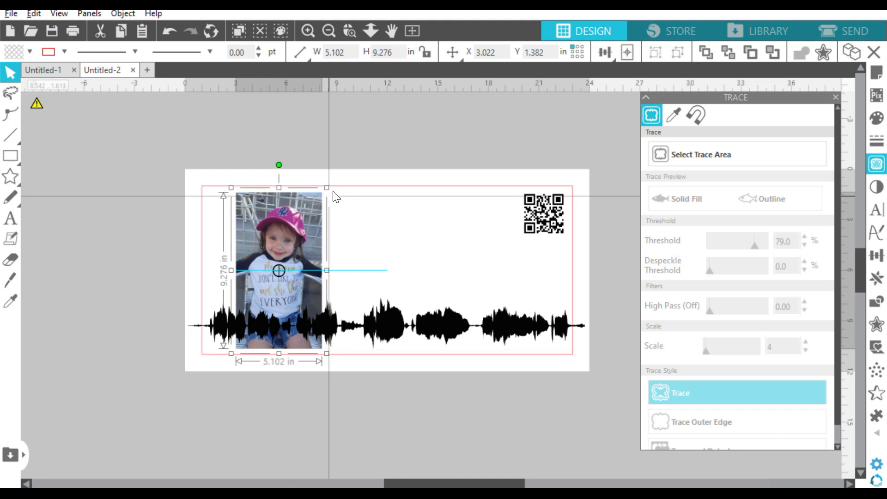
{"action": "left_click", "coordinate": [411, 143]}
Shrink the QR code slightly while keeping it near the page's upper-right corner.
{"action": "left_click", "coordinate": [551, 226]}
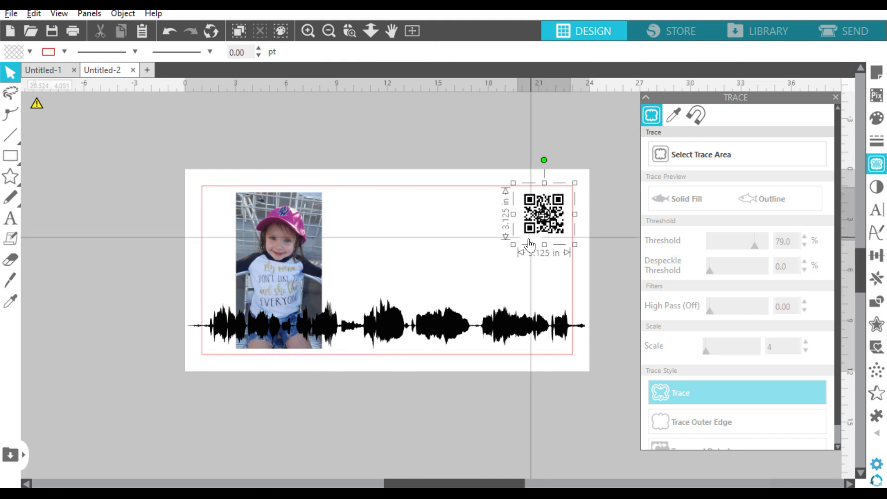
{"action": "left_click_drag", "start_coordinate": [510, 248], "coordinate": [562, 216]}
{"action": "left_click", "coordinate": [597, 137]}
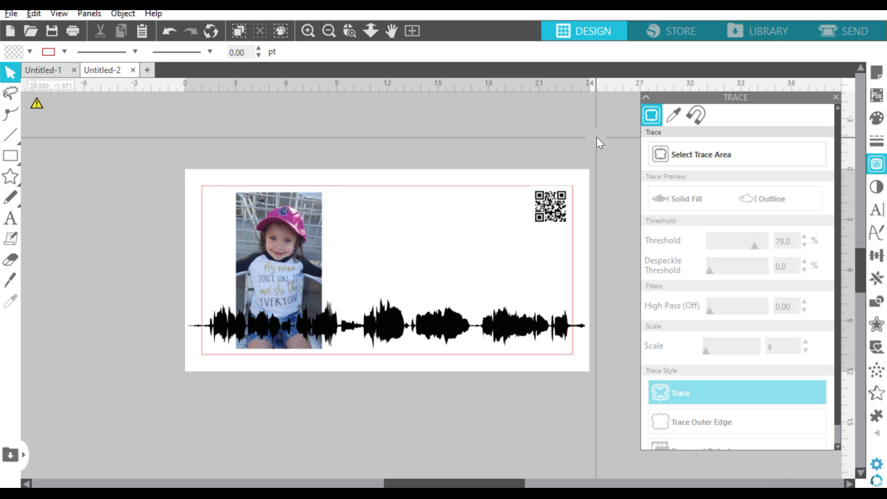
Place a spare copy of the waveform directly below the original and a spare copy of the photo directly above it.
{"action": "left_click", "coordinate": [379, 307]}
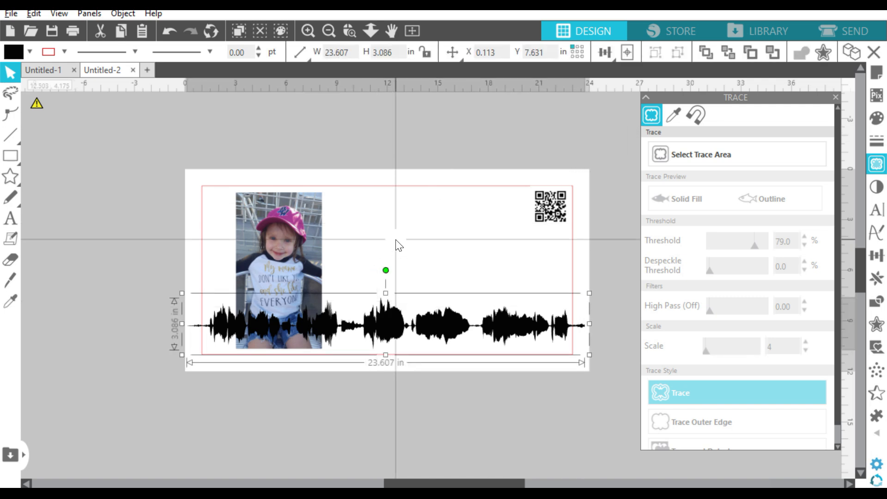
{"action": "key", "text": "ctrl+d"}
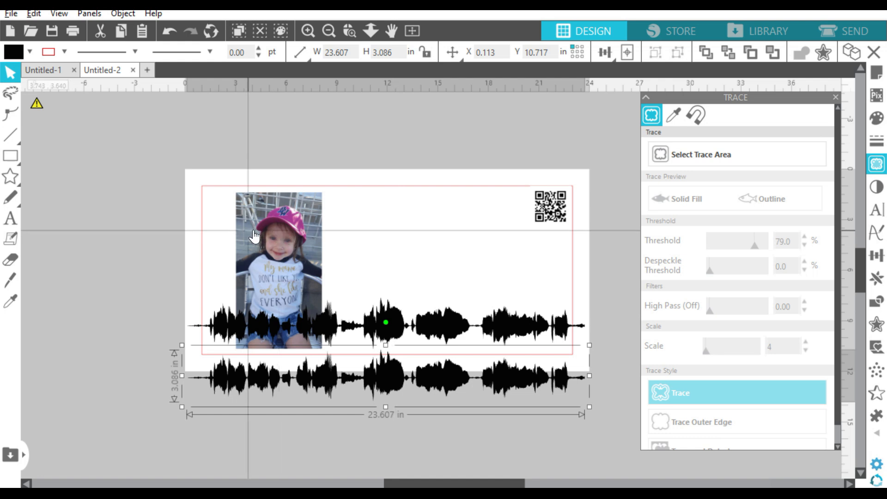
{"action": "left_click", "coordinate": [267, 234]}
{"action": "key", "text": "ctrl+Up"}
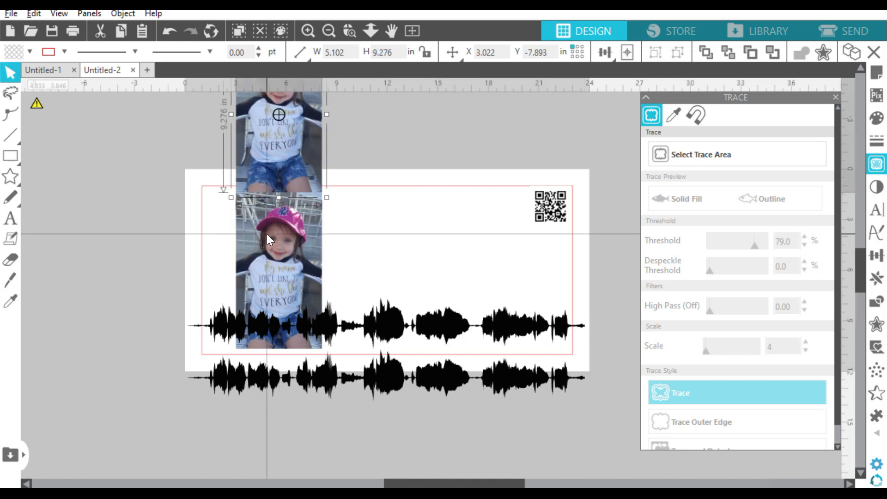
Crop the photo and waveform on the page to their overlapping area and fill the resulting waveform piece with white.
{"action": "left_click", "coordinate": [397, 240]}
{"action": "left_click_drag", "start_coordinate": [370, 256], "coordinate": [313, 321]}
{"action": "left_click", "coordinate": [884, 304]}
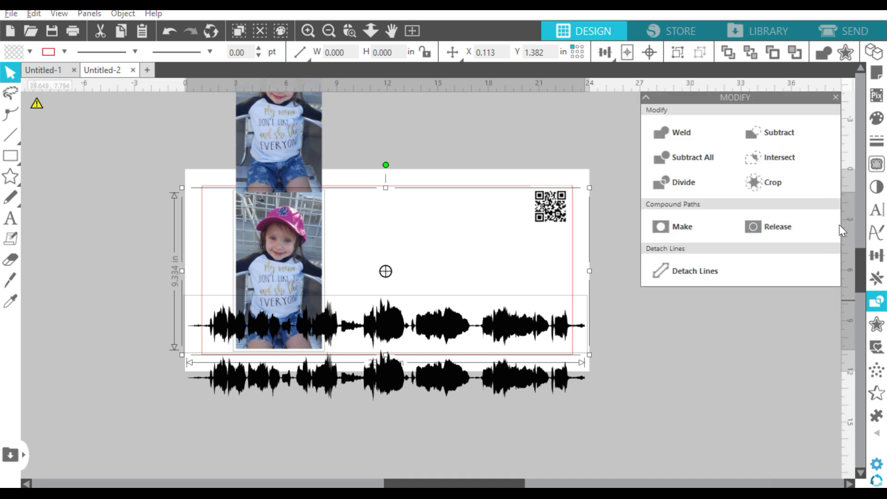
{"action": "left_click", "coordinate": [787, 181]}
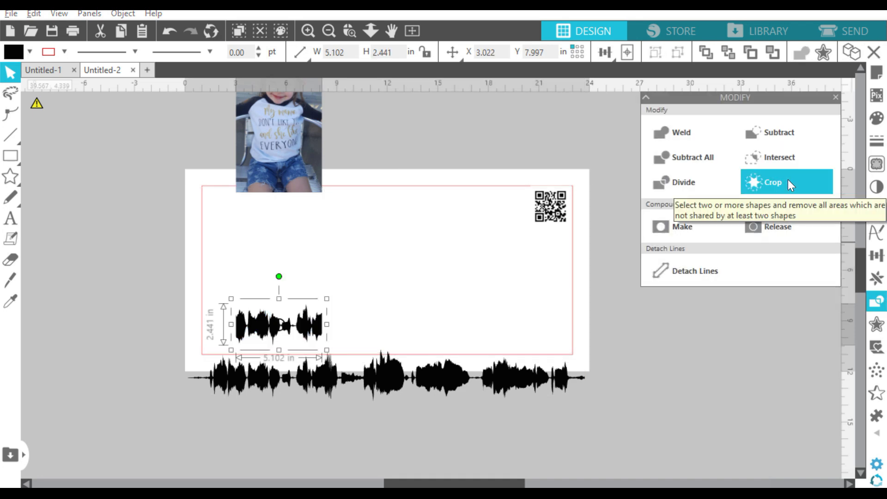
{"action": "left_click", "coordinate": [32, 55]}
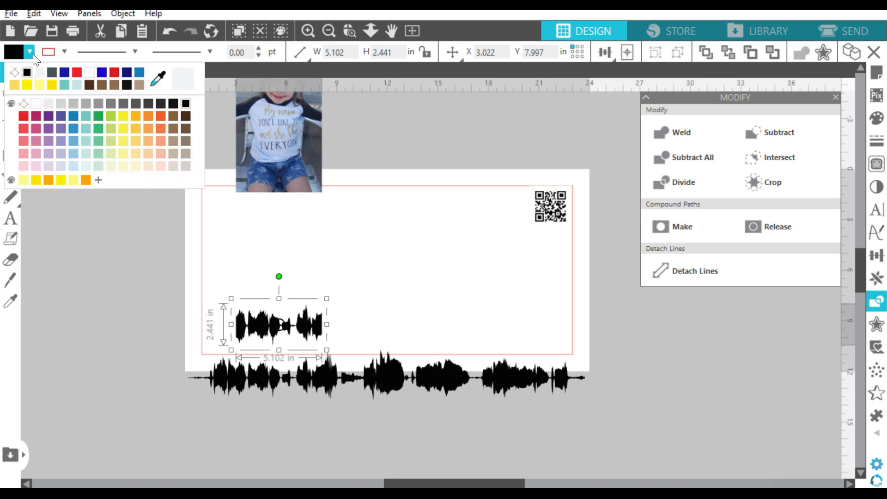
{"action": "left_click", "coordinate": [36, 105]}
Duplicate the spare photo back down into its place on the page and delete the spare above it.
{"action": "left_click", "coordinate": [302, 133]}
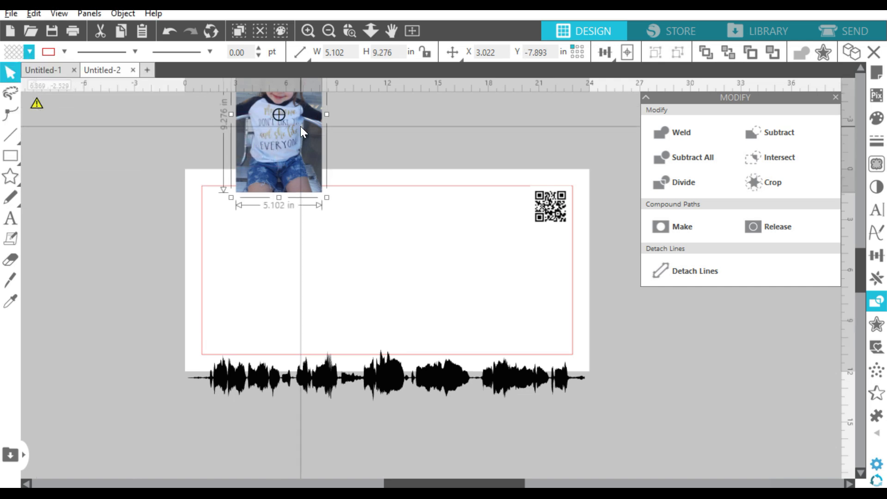
{"action": "key", "text": "ctrl+d"}
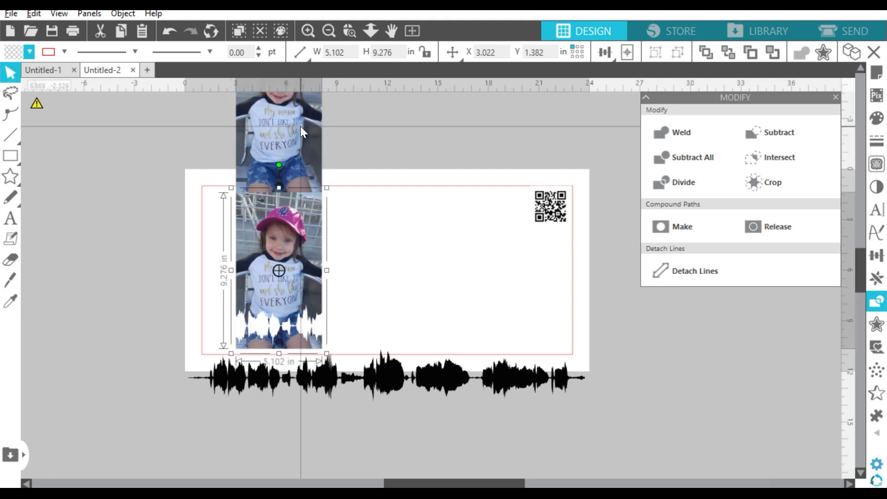
{"action": "left_click", "coordinate": [290, 109]}
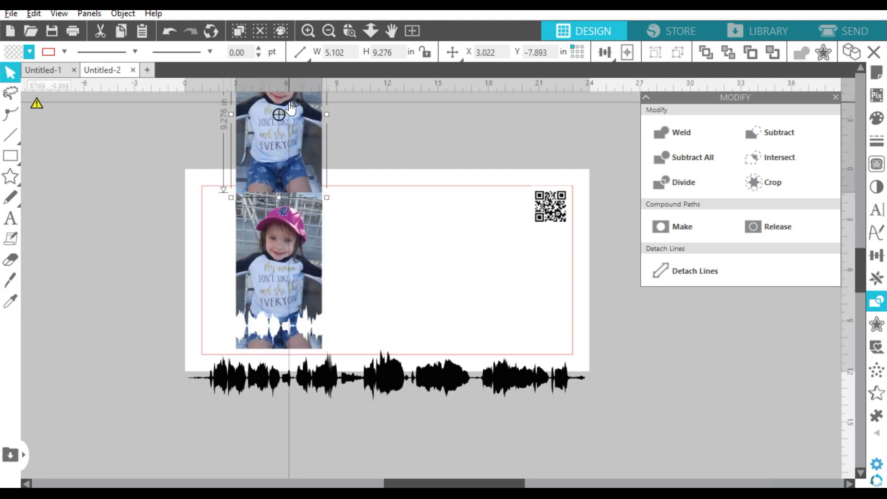
{"action": "key", "text": "Delete"}
Duplicate the spare waveform back up into its place on the page and delete the spare below it.
{"action": "left_click", "coordinate": [375, 378]}
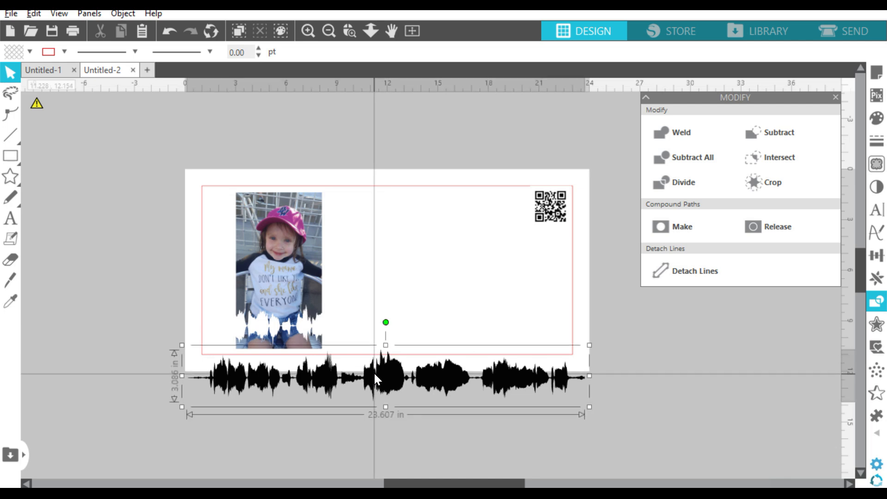
{"action": "key", "text": "ctrl+d"}
{"action": "left_click", "coordinate": [375, 375]}
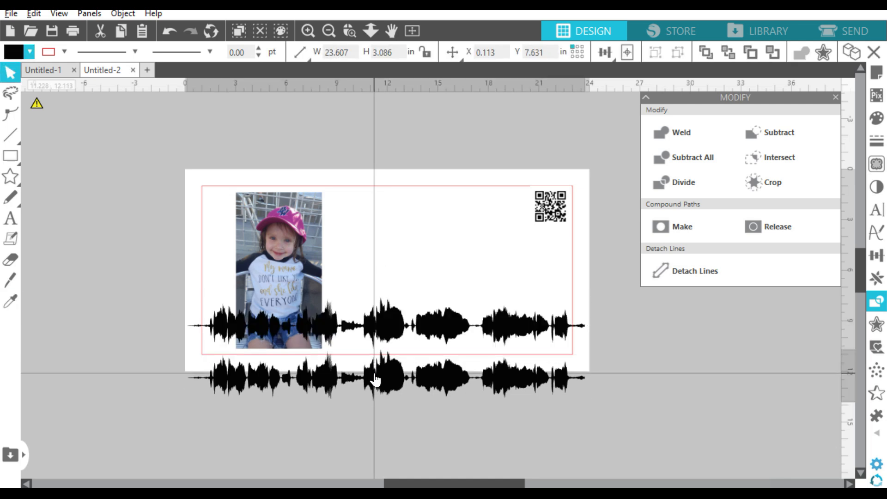
{"action": "key", "text": "Delete"}
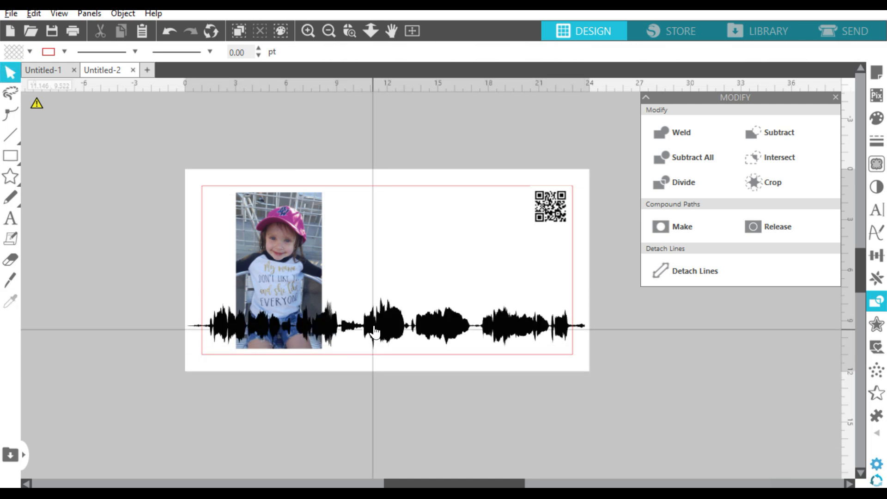
Send the full black waveform behind the photo and the white waveform piece.
{"action": "left_click", "coordinate": [374, 332]}
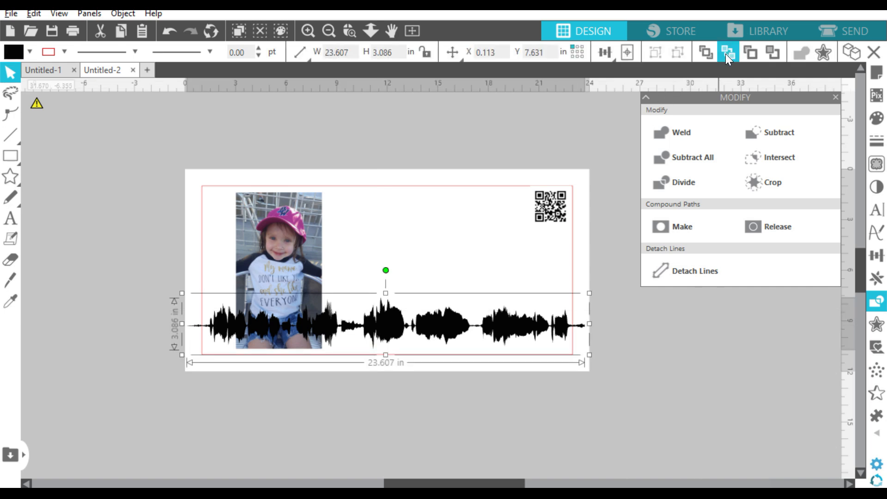
{"action": "left_click", "coordinate": [726, 54]}
{"action": "left_click", "coordinate": [351, 243]}
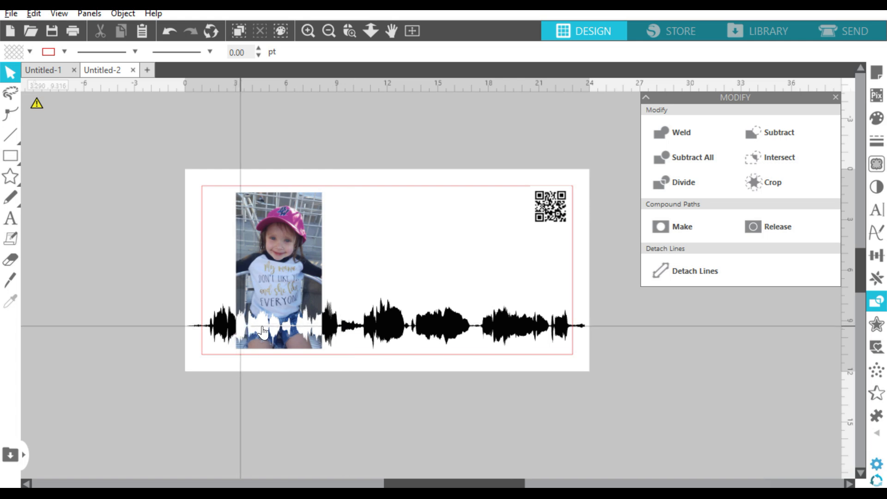
{"action": "left_click", "coordinate": [304, 328]}
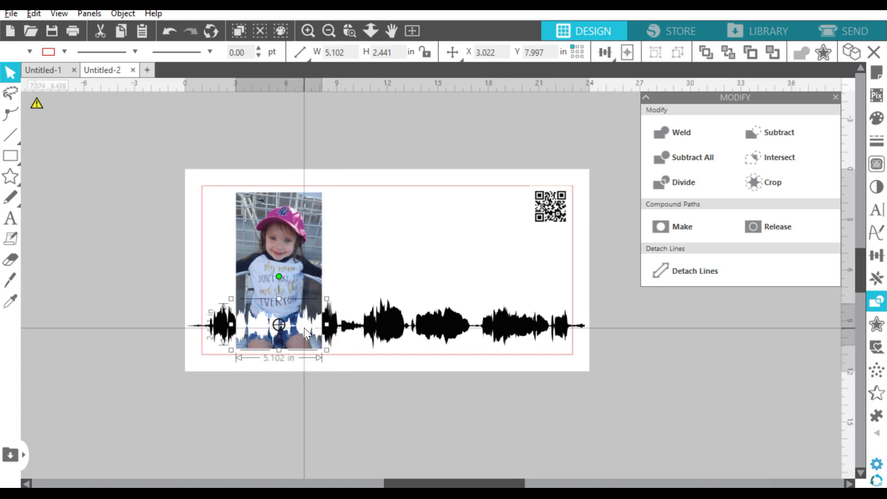
{"action": "left_click", "coordinate": [315, 129]}
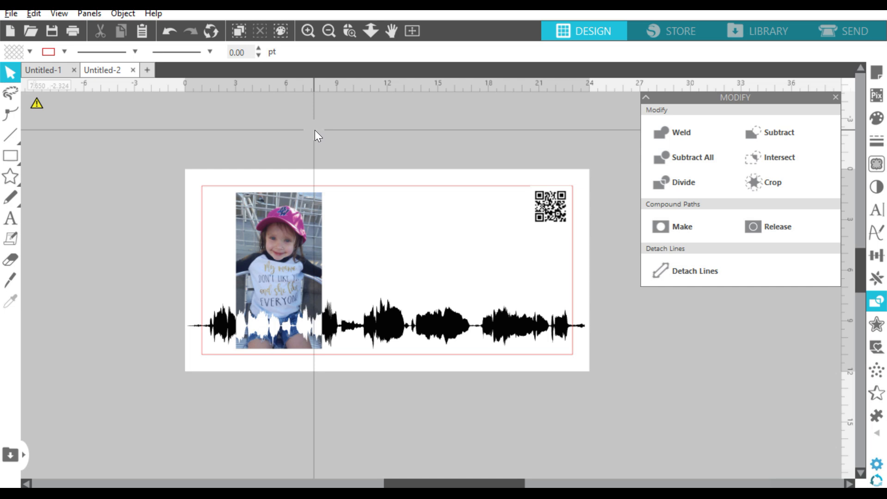
Put a spare copy of the photo above the page and subtract the original photo from the black waveform.
{"action": "left_click", "coordinate": [297, 238]}
{"action": "key", "text": "i"}
{"action": "key", "text": "ctrl+Up"}
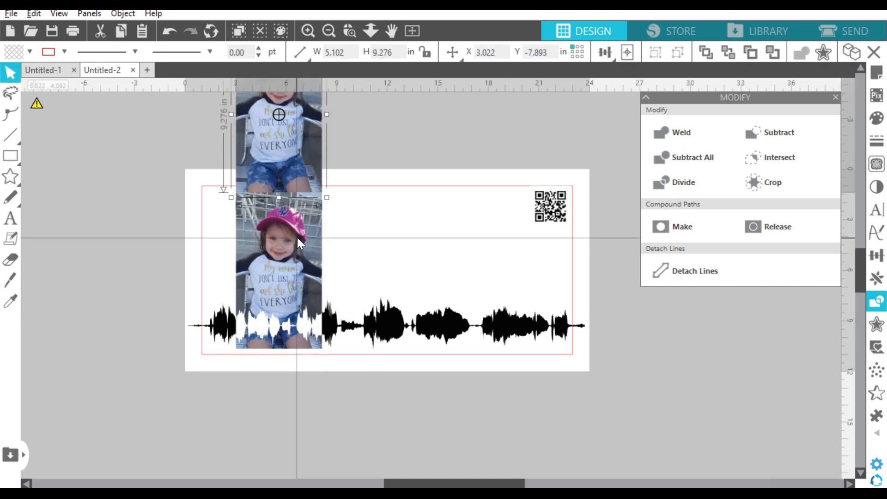
{"action": "left_click", "coordinate": [375, 223]}
{"action": "left_click", "coordinate": [318, 245]}
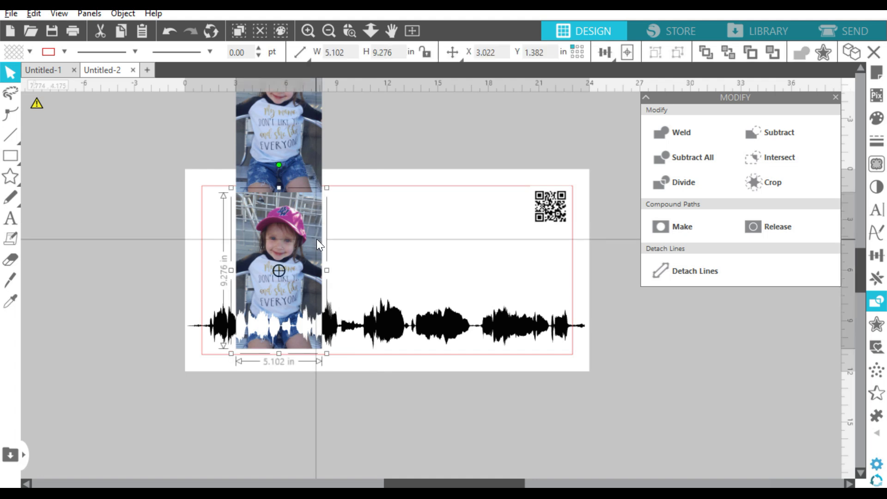
{"action": "left_click", "coordinate": [375, 321]}
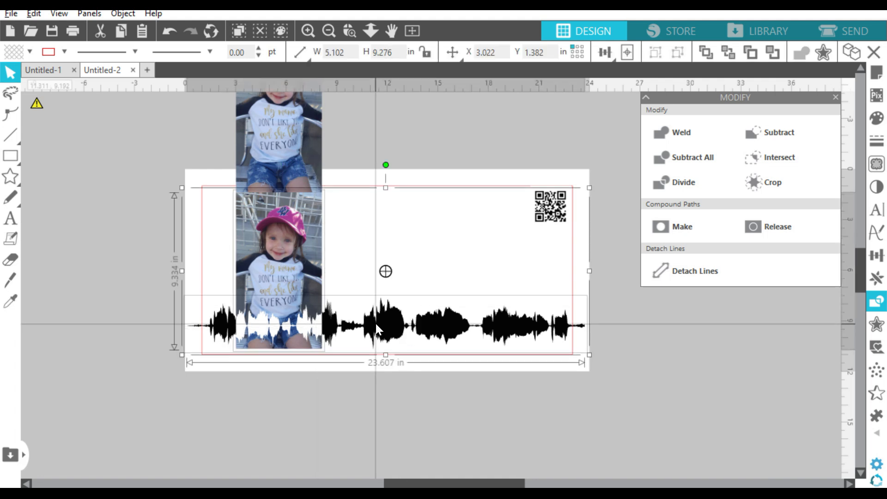
{"action": "left_click", "coordinate": [760, 128]}
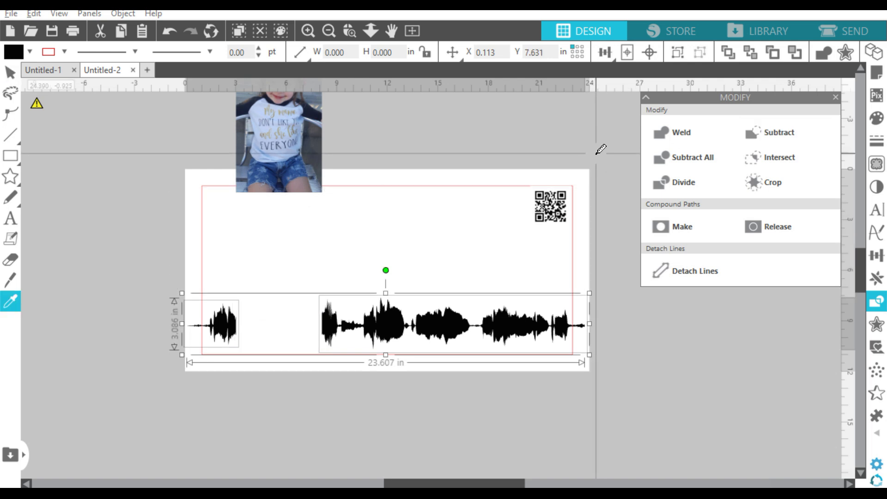
Bring a copy of the spare photo back into the waveform's gap and delete the spare above the page.
{"action": "left_click", "coordinate": [314, 126]}
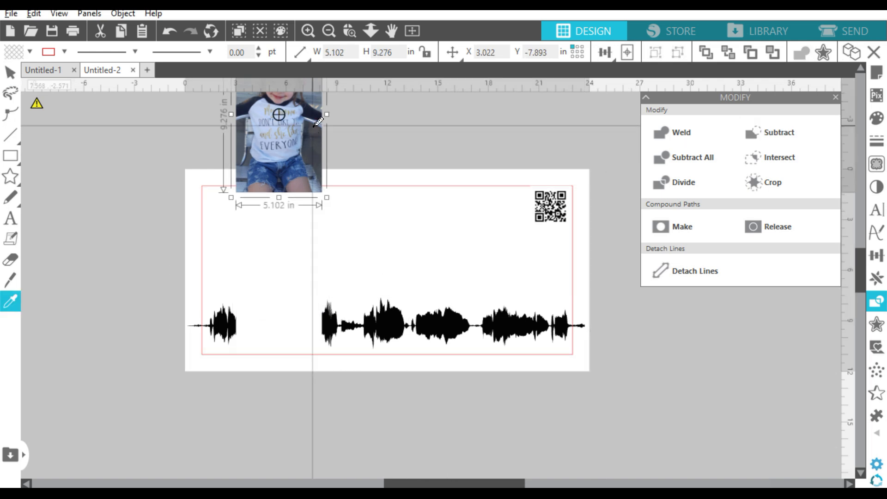
{"action": "left_click", "coordinate": [262, 135]}
{"action": "key", "text": "Delete"}
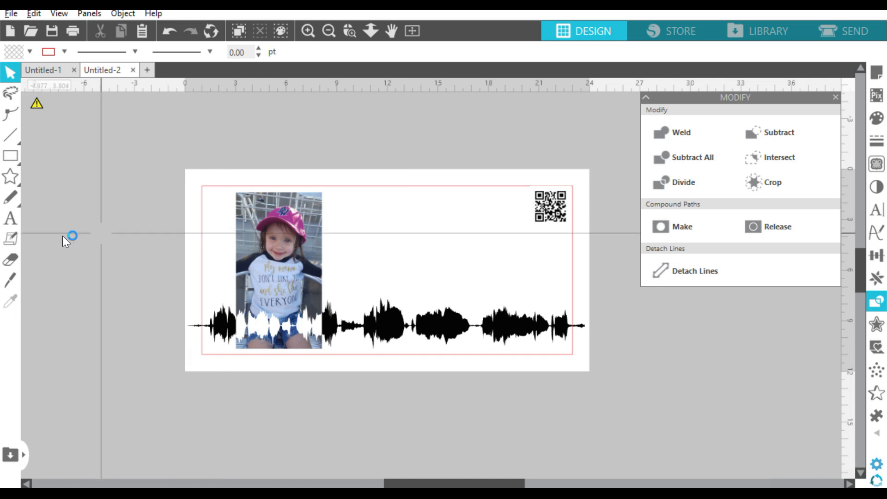
Add a text block beside the photo reading "Good Morning, Daddy. I miss you. Bring me num nums. I love you. Bye bye.", one sentence per line.
{"action": "left_click", "coordinate": [8, 220]}
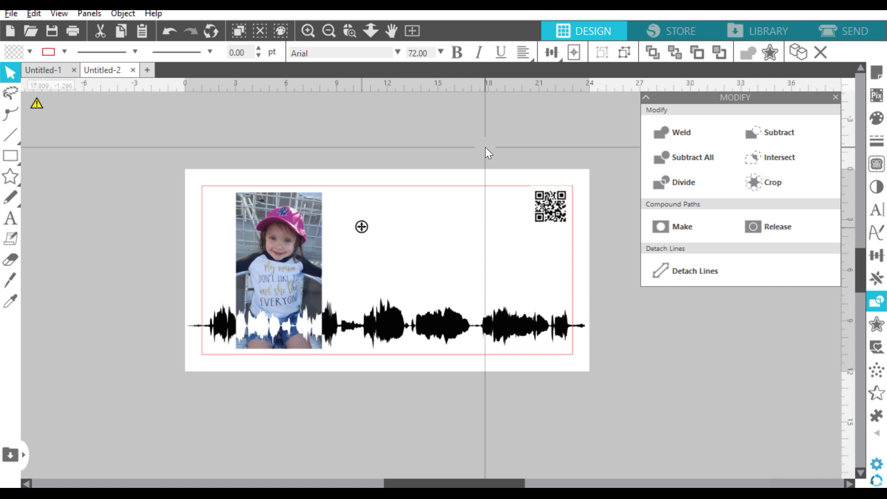
{"action": "key", "text": "Escape"}
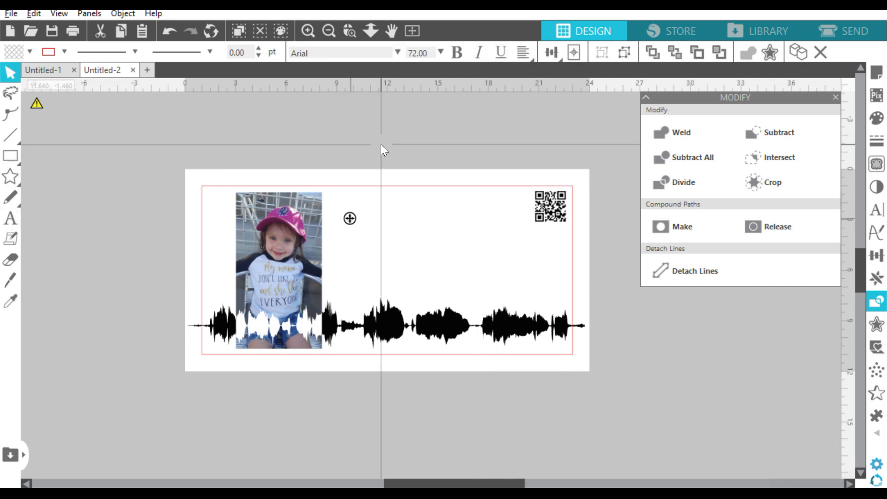
{"action": "type", "text": "Good Morning, Daddy."}
{"action": "key", "text": "Return"}
{"action": "type", "text": "I miss you."}
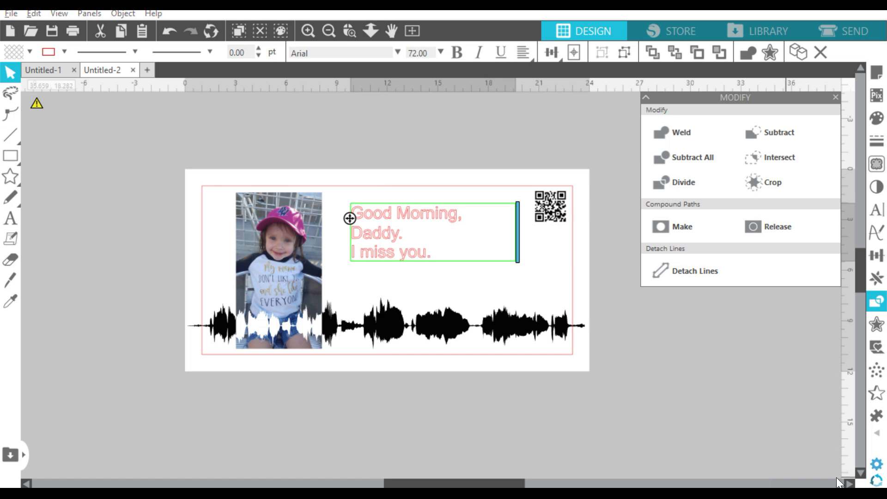
{"action": "key", "text": "Return"}
{"action": "type", "text": "Br"}
{"action": "type", "text": " love you."}
{"action": "key", "text": "Return"}
{"action": "type", "text": "Bye bye."}
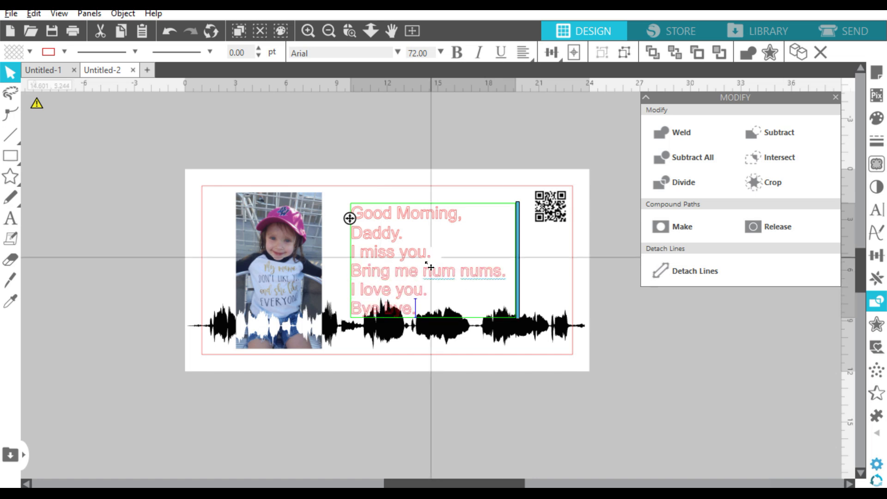
{"action": "key", "text": "Escape"}
Recolor the message text solid black.
{"action": "left_click", "coordinate": [30, 52]}
{"action": "left_click", "coordinate": [39, 69]}
{"action": "left_click", "coordinate": [64, 52]}
Set the message text in the Boyish and Weird font and position it between the photo and the QR code, above the waveform.
{"action": "left_click", "coordinate": [877, 210]}
{"action": "left_click", "coordinate": [780, 316]}
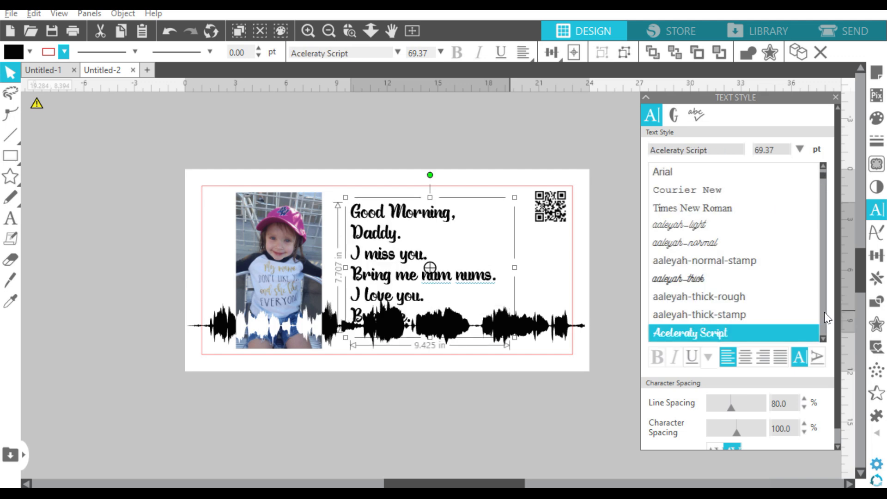
{"action": "left_click", "coordinate": [824, 312]}
{"action": "left_click", "coordinate": [824, 312]}
{"action": "left_click", "coordinate": [823, 173]}
{"action": "left_click", "coordinate": [703, 243]}
{"action": "left_click", "coordinate": [823, 310]}
{"action": "left_click", "coordinate": [687, 173]}
{"action": "left_click", "coordinate": [821, 309]}
{"action": "left_click", "coordinate": [821, 309]}
{"action": "left_click", "coordinate": [785, 243]}
{"action": "left_click", "coordinate": [824, 323]}
{"action": "left_click", "coordinate": [708, 208]}
{"action": "key", "text": "ctrl+z"}
{"action": "left_click", "coordinate": [434, 203]}
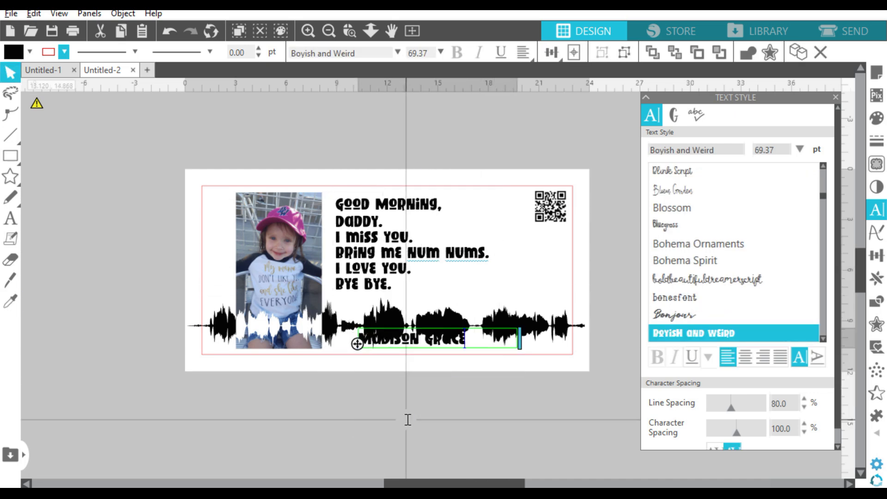
Add a second text block with the child's name and date, set in Butter And Garlic, above the waveform's right half.
{"action": "type", "text": ","}
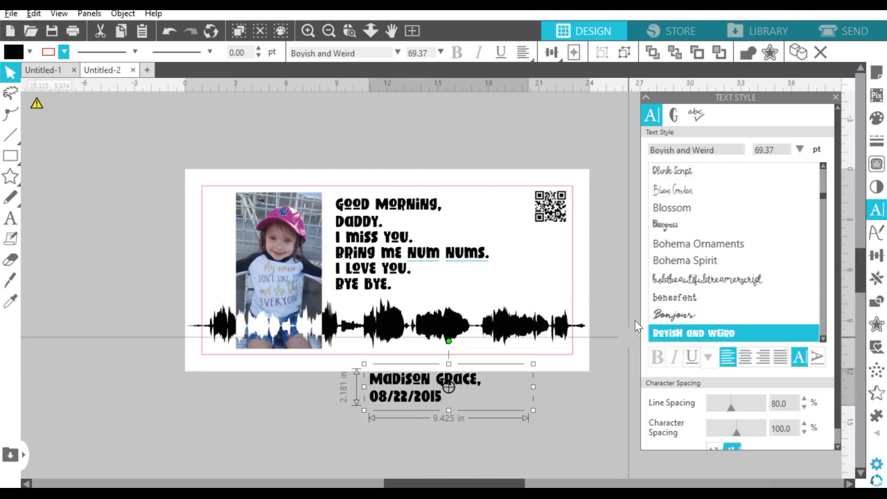
{"action": "left_click", "coordinate": [683, 279]}
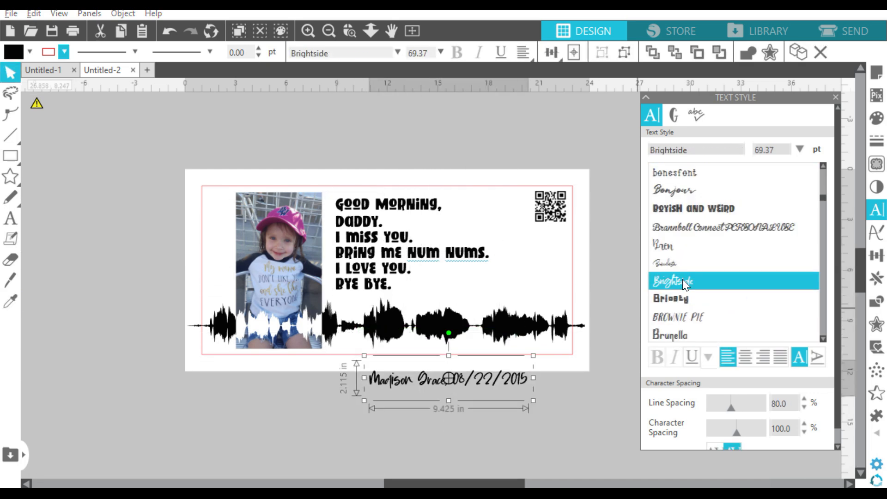
{"action": "scroll", "coordinate": [684, 280], "scroll_direction": "down", "scroll_amount": 3}
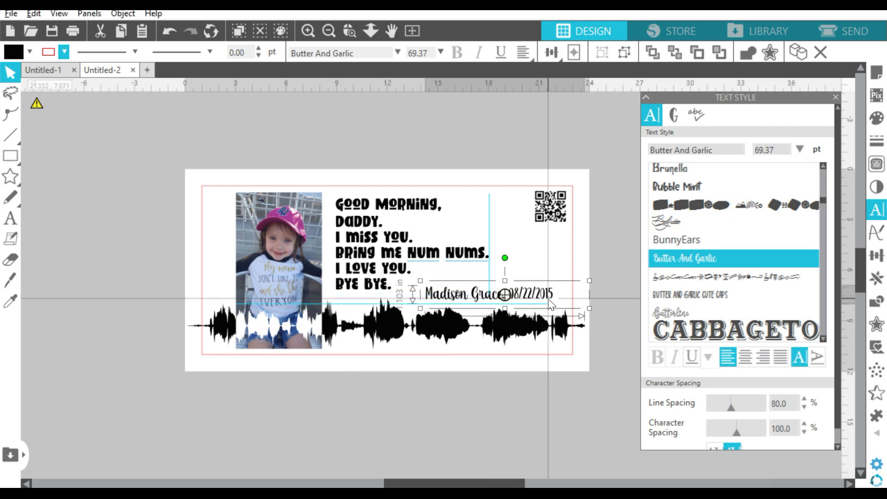
Set the name and date block in Christmas Jellyshake at 50 pt and put the date on its own line.
{"action": "scroll", "coordinate": [748, 265], "scroll_direction": "down", "scroll_amount": 5}
{"action": "scroll", "coordinate": [748, 264], "scroll_direction": "down", "scroll_amount": 3}
{"action": "left_click", "coordinate": [739, 265]}
{"action": "double_click", "coordinate": [763, 150]}
{"action": "type", "text": "50"}
{"action": "key", "text": "Return"}
{"action": "double_click", "coordinate": [507, 301]}
{"action": "key", "text": "BackSpace"}
{"action": "key", "text": "BackSpace"}
{"action": "key", "text": "Return"}
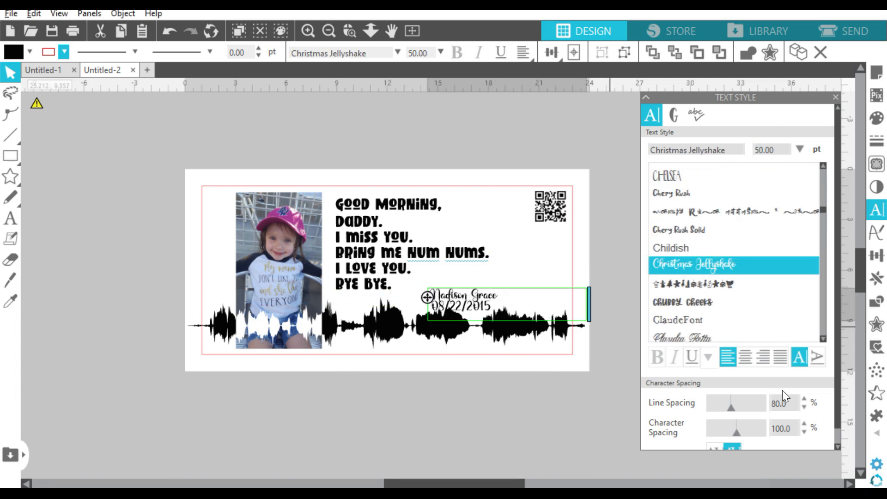
Scale the name and date block down slightly and move it beside the message's last line.
{"action": "left_click", "coordinate": [461, 341]}
{"action": "left_click", "coordinate": [470, 298]}
{"action": "left_click_drag", "start_coordinate": [507, 325], "coordinate": [527, 334]}
{"action": "mouse_move", "coordinate": [451, 301]}
{"action": "left_mouse_down"}
{"action": "mouse_move", "coordinate": [455, 283]}
{"action": "mouse_move", "coordinate": [499, 284]}
{"action": "mouse_move", "coordinate": [437, 293]}
{"action": "left_mouse_up"}
Remove the date from the name block and put a hyphen before the child's name.
{"action": "double_click", "coordinate": [552, 299]}
{"action": "key", "text": "BackSpace"}
{"action": "key", "text": "BackSpace"}
{"action": "key", "text": "BackSpace"}
{"action": "key", "text": "BackSpace"}
{"action": "key", "text": "BackSpace"}
{"action": "key", "text": "BackSpace"}
{"action": "key", "text": "BackSpace"}
{"action": "key", "text": "BackSpace"}
{"action": "key", "text": "BackSpace"}
{"action": "key", "text": "BackSpace"}
{"action": "left_click", "coordinate": [488, 334]}
{"action": "double_click", "coordinate": [417, 293]}
{"action": "type", "text": "-"}
Create a separate text block containing only the date, set in Boyish and Weird, just below the page.
{"action": "double_click", "coordinate": [462, 292]}
{"action": "key", "text": "ctrl+c"}
{"action": "key", "text": "ctrl+v"}
{"action": "double_click", "coordinate": [479, 407]}
{"action": "type", "text": "08/22/2015"}
{"action": "left_click", "coordinate": [10, 301]}
{"action": "left_click_drag", "start_coordinate": [416, 430], "coordinate": [488, 418]}
Try placing the date under the waveform's right end, nudging the waveform up, and moving the date up near the QR code.
{"action": "left_click_drag", "start_coordinate": [529, 389], "coordinate": [535, 344]}
{"action": "left_click", "coordinate": [385, 320]}
{"action": "key", "text": "Up"}
{"action": "key", "text": "Up"}
{"action": "key", "text": "Up"}
{"action": "key", "text": "Up"}
{"action": "key", "text": "Up"}
{"action": "key", "text": "Up"}
{"action": "key", "text": "Up"}
{"action": "key", "text": "Up"}
{"action": "key", "text": "Up"}
{"action": "key", "text": "Up"}
{"action": "key", "text": "Up"}
{"action": "key", "text": "Up"}
{"action": "key", "text": "Up"}
{"action": "left_click", "coordinate": [535, 343], "text": "shift"}
{"action": "key", "text": "Down"}
{"action": "key", "text": "Down"}
{"action": "key", "text": "Down"}
{"action": "left_click", "coordinate": [633, 344]}
{"action": "left_click_drag", "start_coordinate": [533, 346], "coordinate": [556, 163]}
Undo the waveform and date moves, back to the separate date block sitting below the page.
{"action": "key", "text": "ctrl+z"}
{"action": "key", "text": "ctrl+z"}
{"action": "key", "text": "ctrl+z"}
{"action": "key", "text": "ctrl+z"}
{"action": "key", "text": "ctrl+z"}
{"action": "key", "text": "ctrl+z"}
{"action": "key", "text": "ctrl+z"}
{"action": "key", "text": "ctrl+z"}
{"action": "key", "text": "ctrl+z"}
{"action": "key", "text": "ctrl+z"}
{"action": "key", "text": "ctrl+z"}
{"action": "key", "text": "ctrl+z"}
{"action": "key", "text": "ctrl+z"}
{"action": "key", "text": "ctrl+z"}
{"action": "key", "text": "ctrl+z"}
{"action": "key", "text": "ctrl+z"}
{"action": "left_click", "coordinate": [169, 31]}
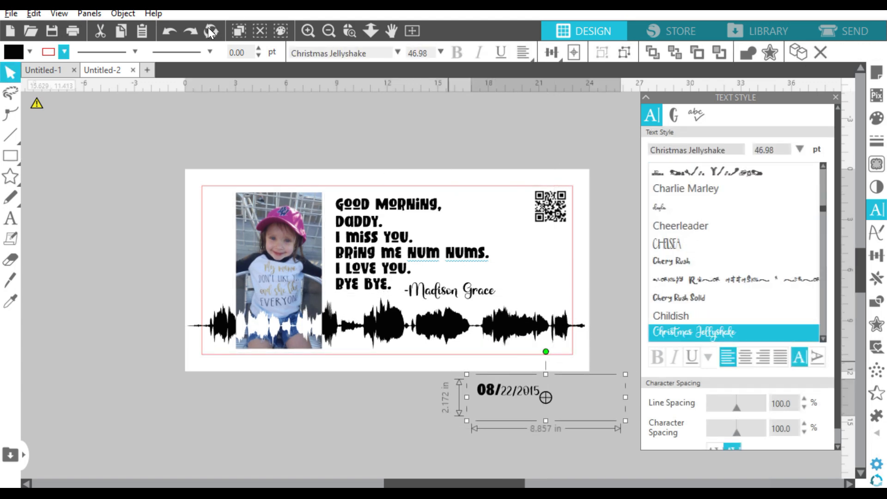
{"action": "left_click", "coordinate": [193, 31]}
{"action": "left_click", "coordinate": [193, 31]}
{"action": "left_click", "coordinate": [193, 30]}
{"action": "left_click", "coordinate": [193, 31]}
{"action": "left_click", "coordinate": [193, 30]}
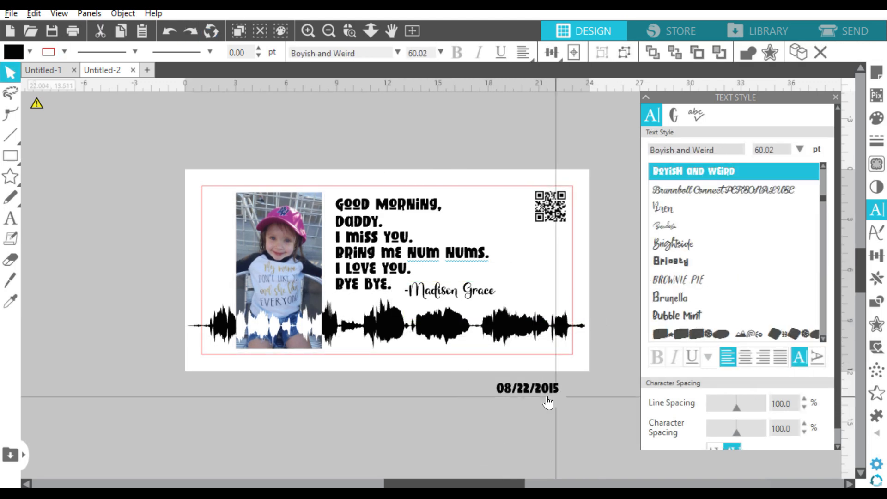
Shrink the date block and place it beneath the waveform's right end, inside the inner rectangle's lower corner.
{"action": "left_click_drag", "start_coordinate": [544, 393], "coordinate": [550, 296]}
{"action": "left_click_drag", "start_coordinate": [634, 272], "coordinate": [589, 288]}
{"action": "mouse_move", "coordinate": [522, 302]}
{"action": "left_mouse_down"}
{"action": "mouse_move", "coordinate": [496, 304]}
{"action": "mouse_move", "coordinate": [524, 295]}
{"action": "mouse_move", "coordinate": [547, 348]}
{"action": "left_mouse_up"}
Enlarge the child's name to about 70 pt beside the message's last line and weld its script letters together.
{"action": "left_click", "coordinate": [477, 293]}
{"action": "left_click_drag", "start_coordinate": [606, 327], "coordinate": [633, 332]}
{"action": "left_click_drag", "start_coordinate": [444, 292], "coordinate": [446, 295]}
{"action": "right_click", "coordinate": [446, 294]}
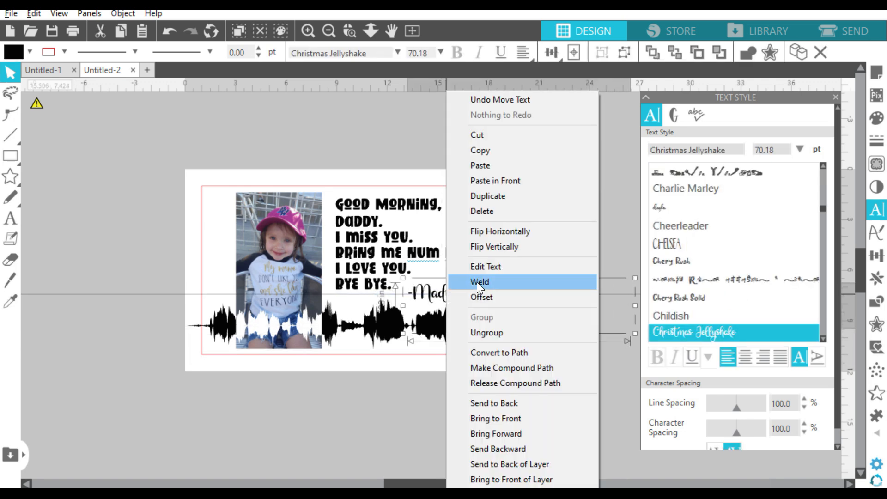
{"action": "left_click", "coordinate": [478, 283]}
Enlarge the QR code slightly, keeping it in the inner rectangle's upper corner.
{"action": "left_click", "coordinate": [505, 135]}
{"action": "left_click", "coordinate": [549, 208]}
{"action": "left_click_drag", "start_coordinate": [529, 227], "coordinate": [523, 233]}
{"action": "left_click", "coordinate": [486, 134]}
{"action": "left_click", "coordinate": [458, 253]}
{"action": "left_click", "coordinate": [387, 323], "text": "shift"}
{"action": "left_click", "coordinate": [511, 134]}
Offset the 22 by 10 in inner rectangle outward by 1 in with square corners.
{"action": "left_click", "coordinate": [573, 211]}
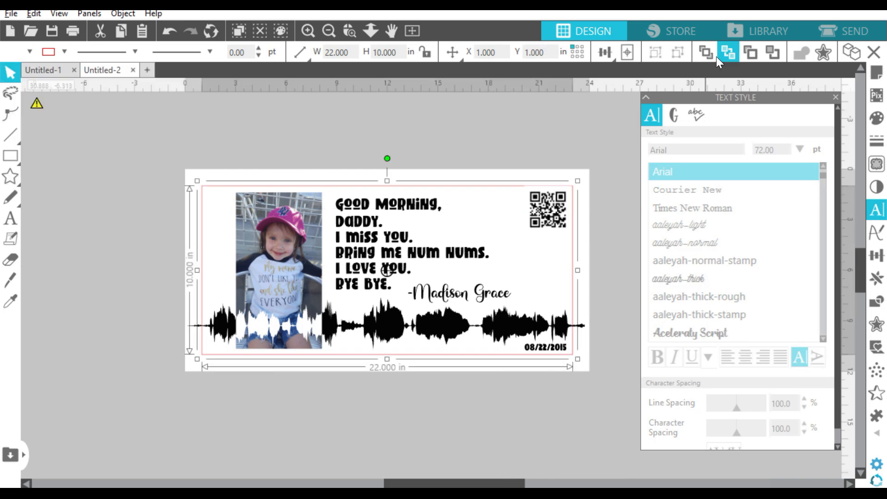
{"action": "left_click", "coordinate": [877, 325]}
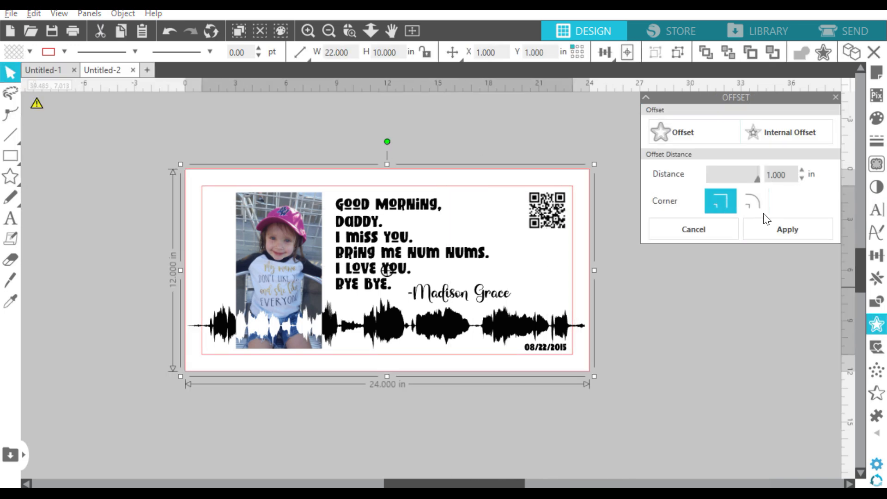
{"action": "left_click", "coordinate": [782, 235]}
Fill the outer rectangle with the dark brown wood pattern so it forms a frame around the design.
{"action": "left_click", "coordinate": [875, 121]}
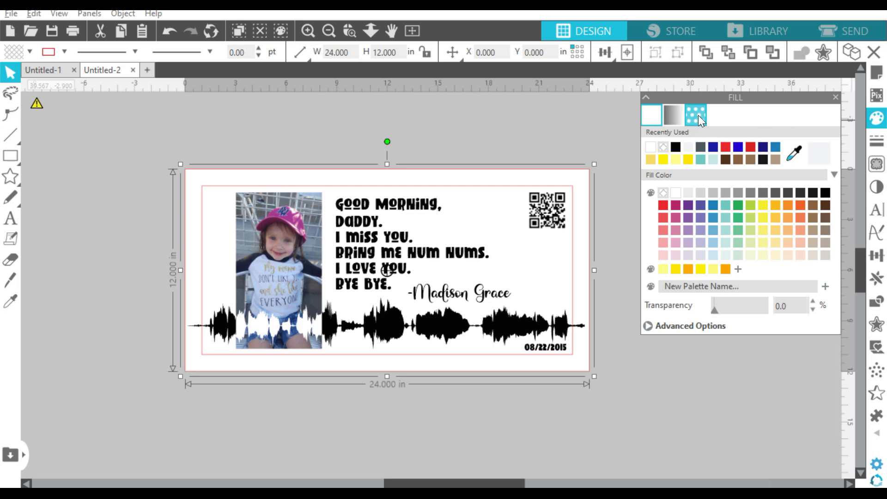
{"action": "left_click", "coordinate": [698, 116]}
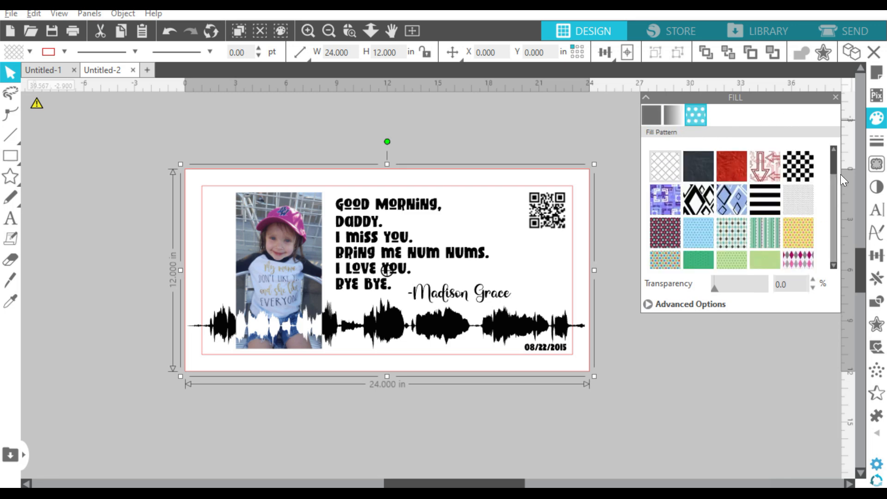
{"action": "left_click_drag", "start_coordinate": [834, 160], "coordinate": [826, 209]}
{"action": "left_click", "coordinate": [760, 208]}
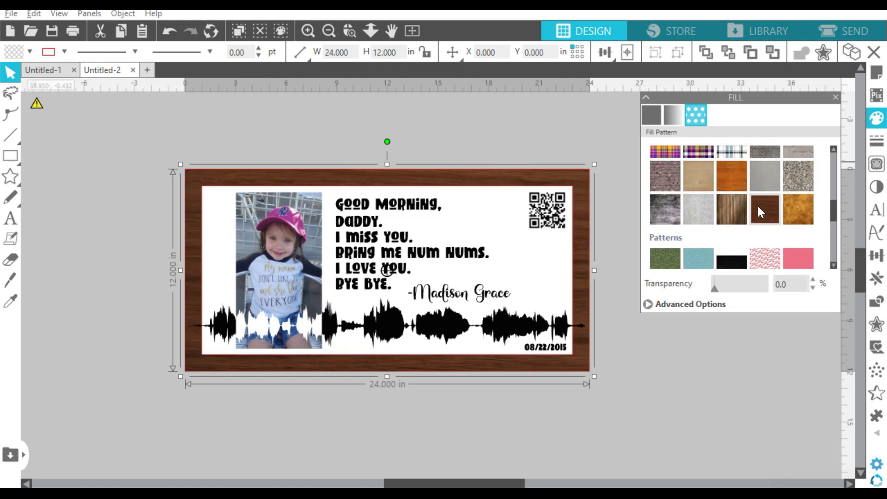
Remove the outline color from all objects in the design.
{"action": "left_click_drag", "start_coordinate": [139, 121], "coordinate": [504, 402]}
{"action": "left_click", "coordinate": [63, 54]}
{"action": "left_click", "coordinate": [65, 74]}
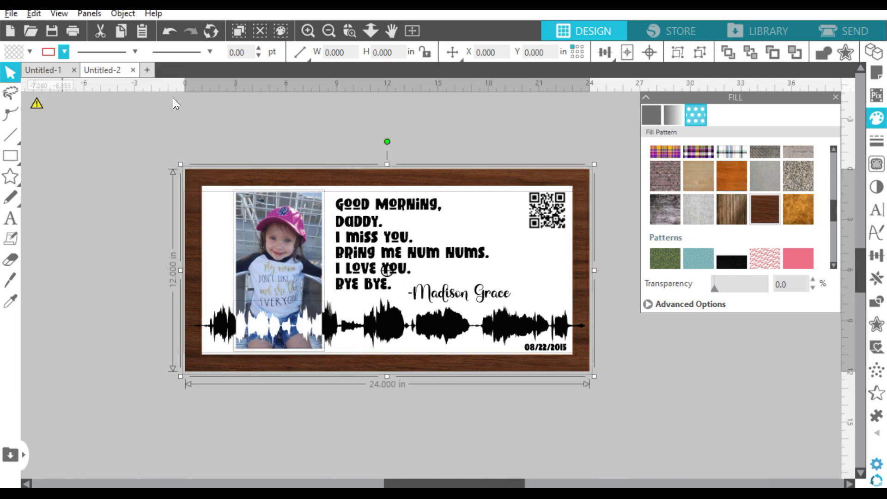
{"action": "left_click", "coordinate": [249, 106]}
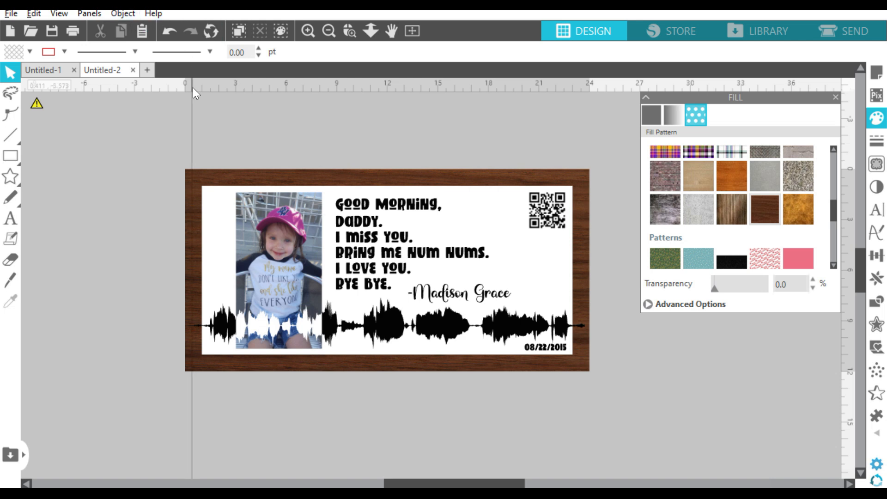
{"action": "left_click", "coordinate": [217, 174]}
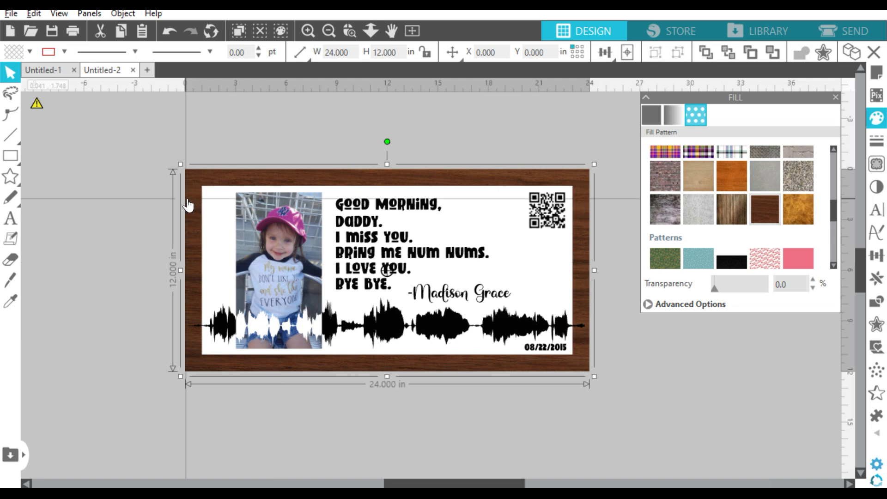
Raise the photo's contrast to 29.
{"action": "left_click", "coordinate": [284, 251]}
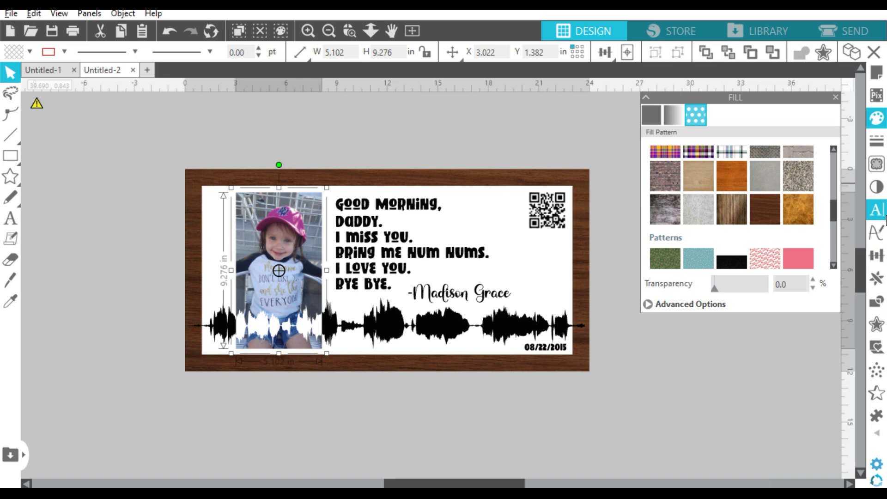
{"action": "left_click", "coordinate": [876, 186]}
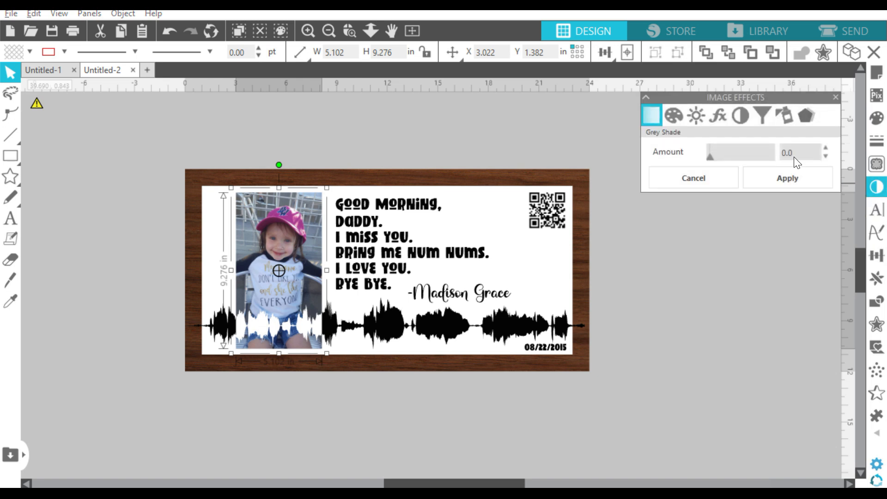
{"action": "left_click", "coordinate": [694, 116]}
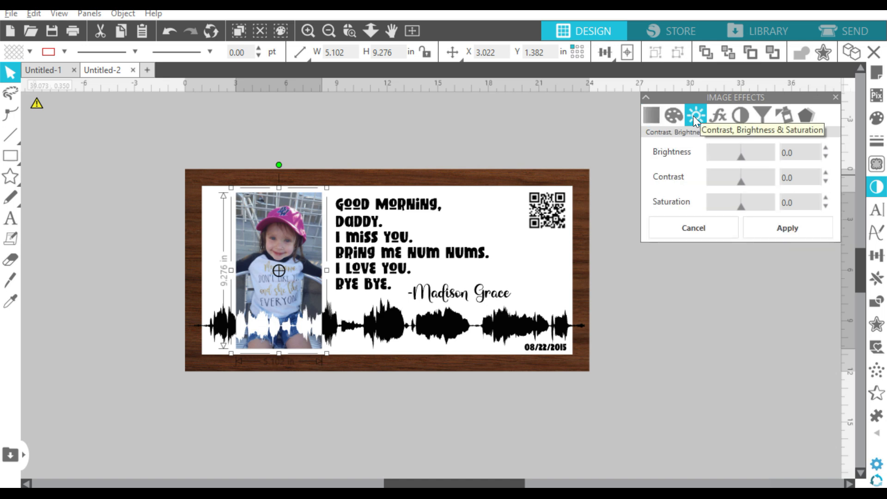
{"action": "left_click_drag", "start_coordinate": [743, 181], "coordinate": [750, 181]}
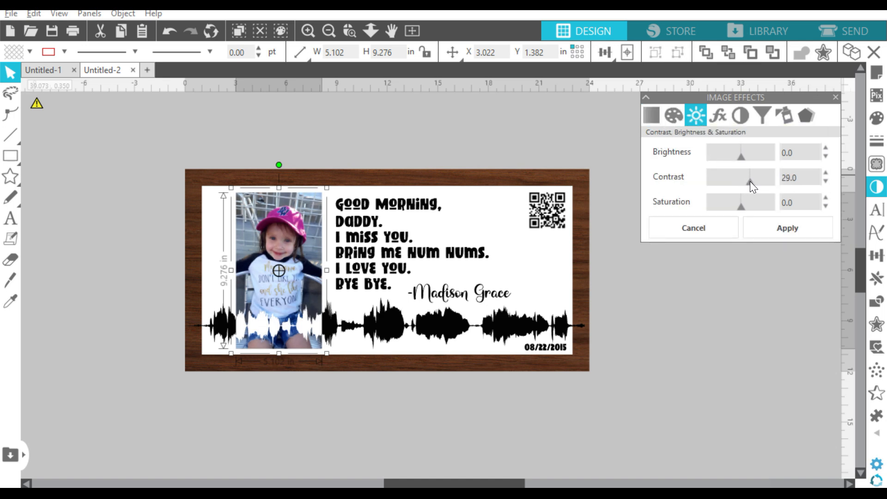
{"action": "left_click", "coordinate": [665, 341]}
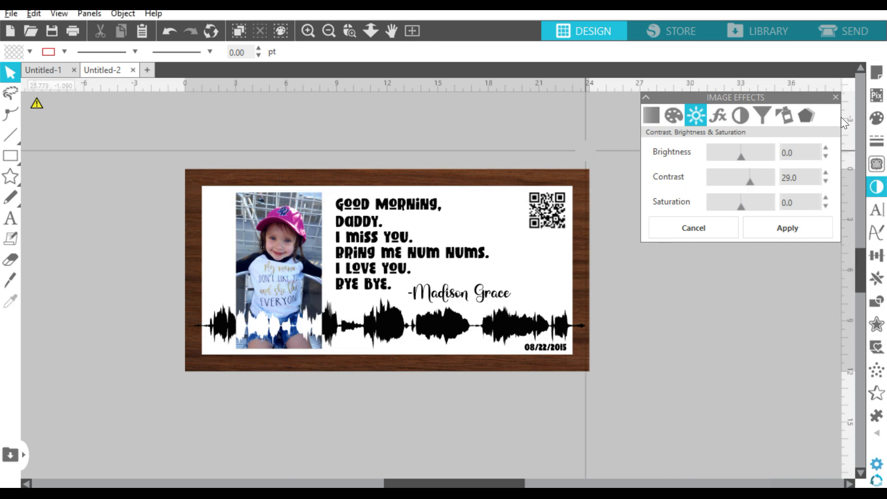
{"action": "left_click", "coordinate": [836, 97]}
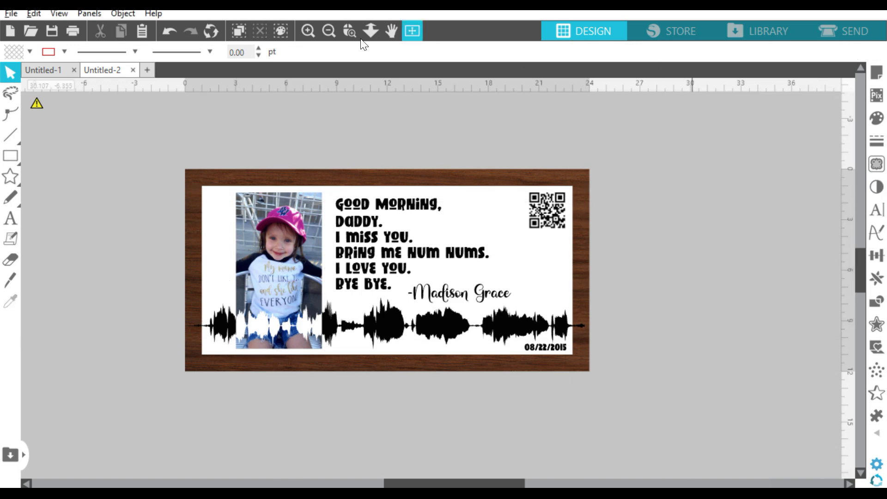
{"action": "left_click", "coordinate": [306, 31]}
{"action": "left_click_drag", "start_coordinate": [474, 482], "coordinate": [457, 483]}
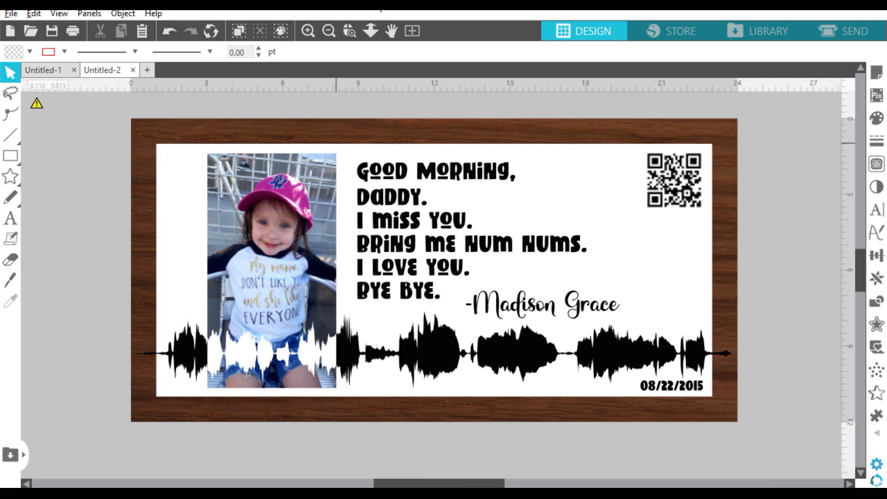